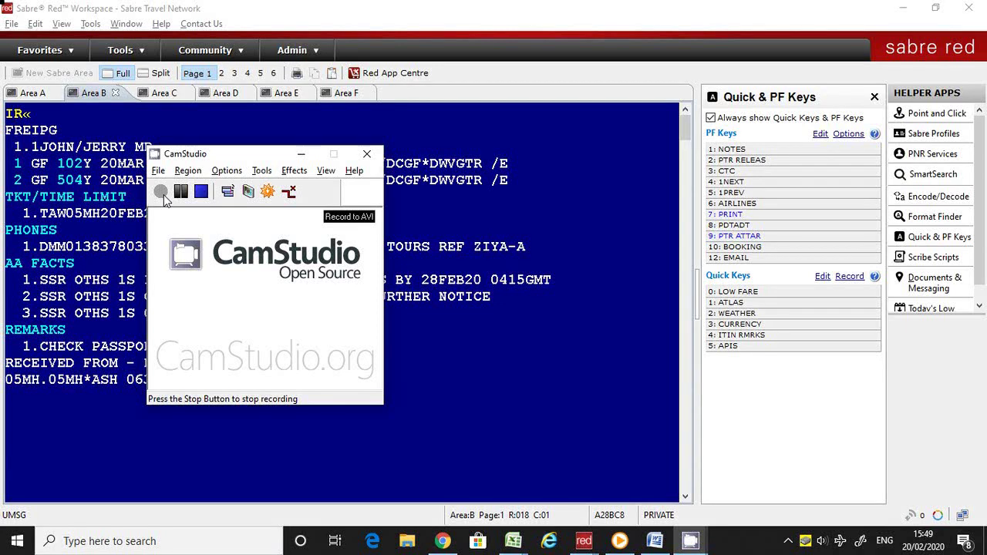
# Ignore any pending changes and redisplay the current booking on a cleared screen
pyautogui.click(13, 399)
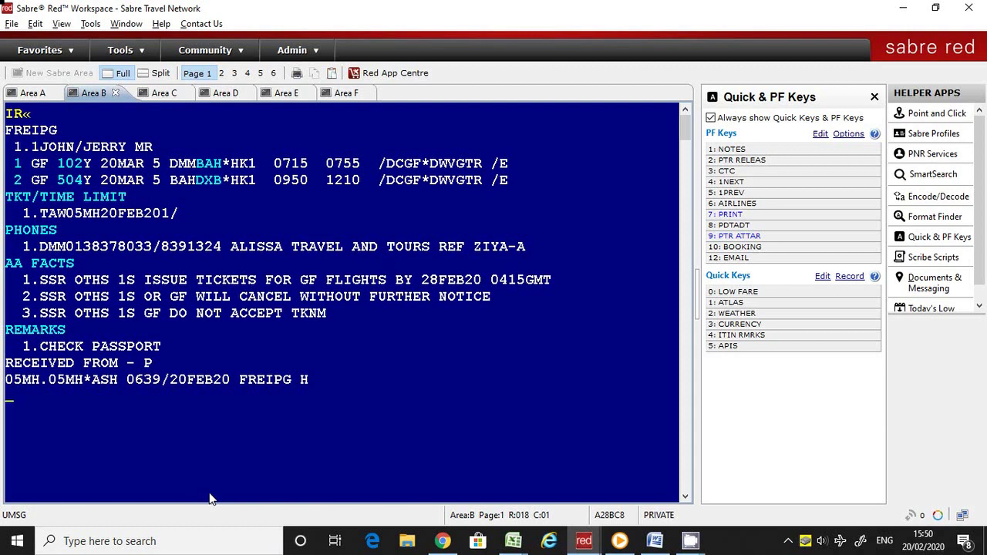
pyautogui.write('IR')
pyautogui.press('Return')
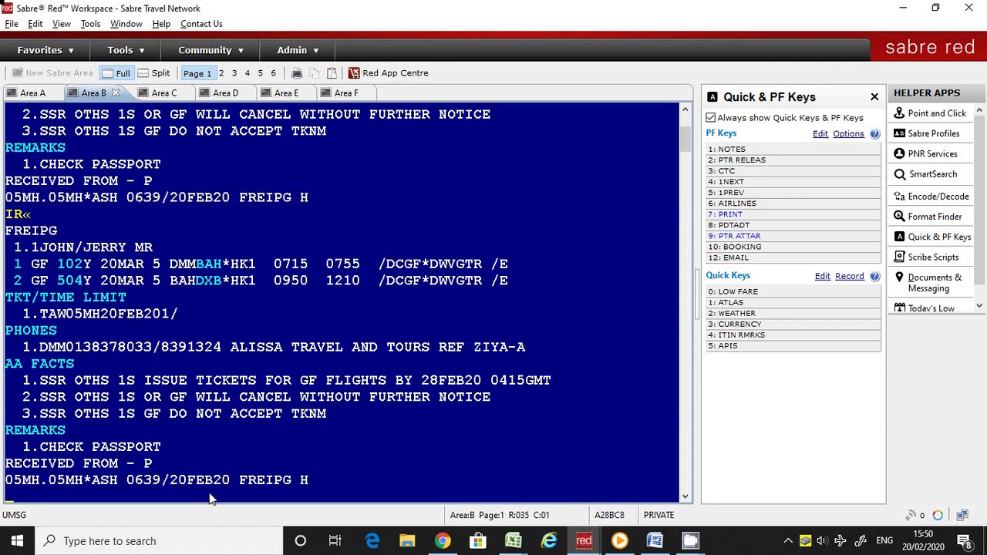
pyautogui.press('Pause')
pyautogui.write('IR')
pyautogui.press('Return')
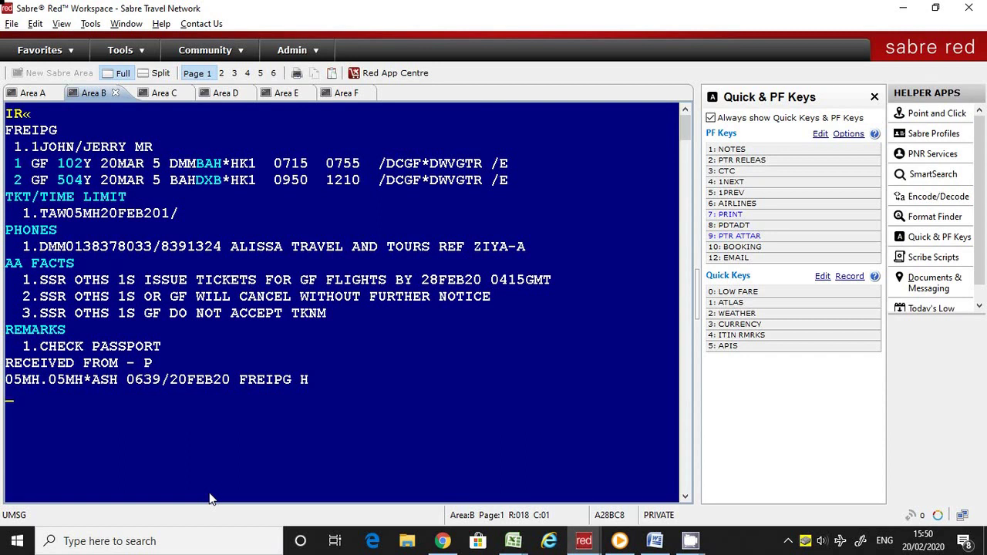
# Add the remark CHECK PASSPORT to the booking, record it as received from P, and end and redisplay to check the remarks
pyautogui.write('5')
pyautogui.write('CHECK PASSPORT')
pyautogui.press('Return')
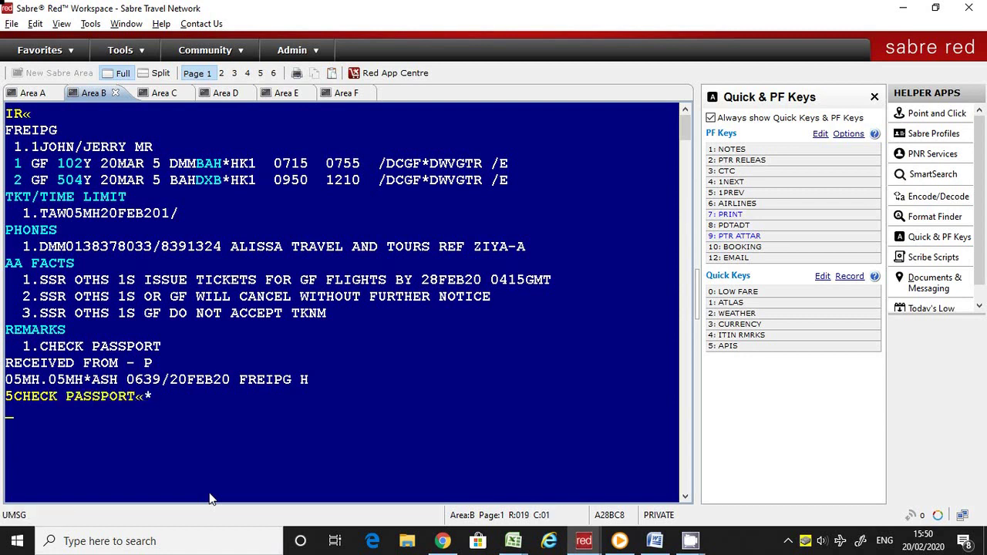
pyautogui.write('6P')
pyautogui.press('Return')
pyautogui.write('ER')
pyautogui.press('Return')
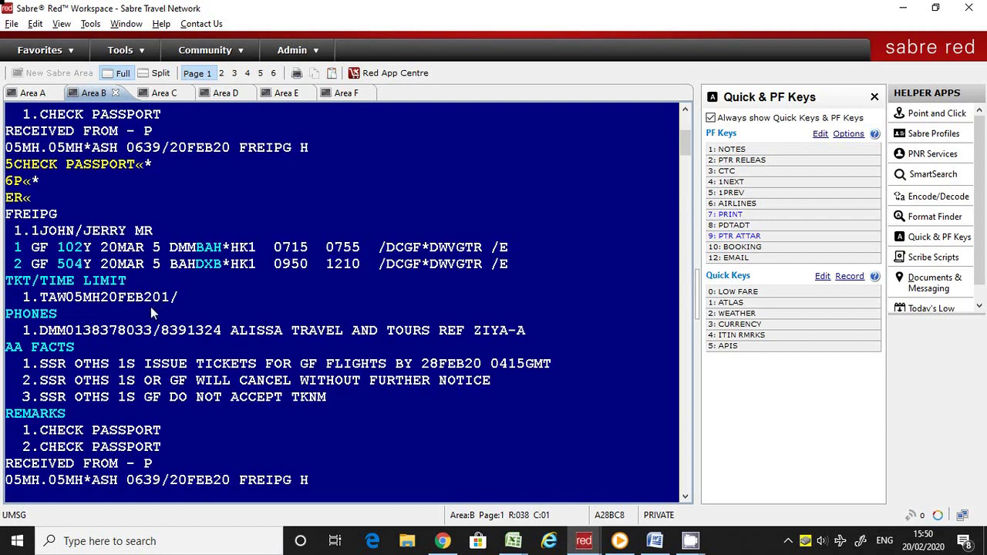
pyautogui.moveTo(43, 351); pyautogui.dragTo(162, 352)
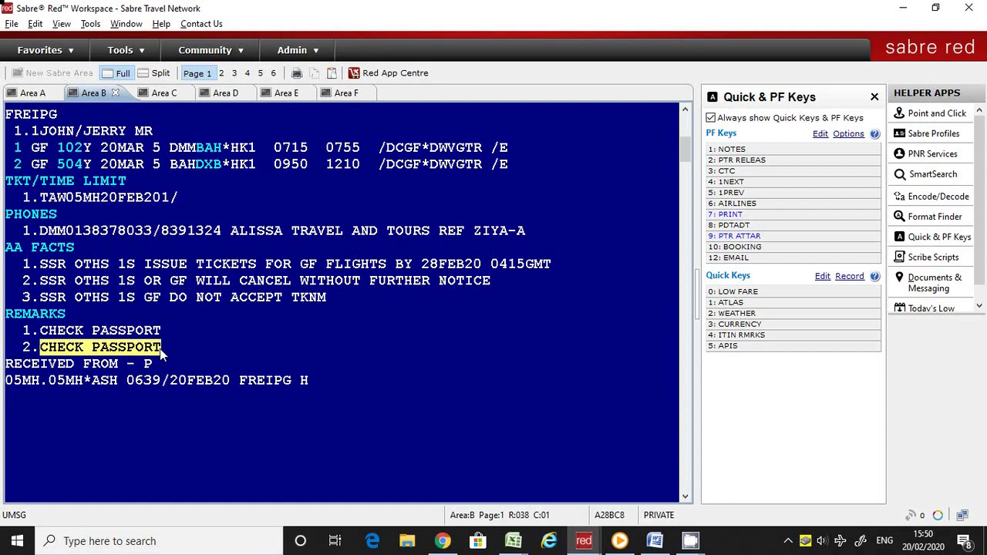
pyautogui.moveTo(6, 315); pyautogui.dragTo(71, 317)
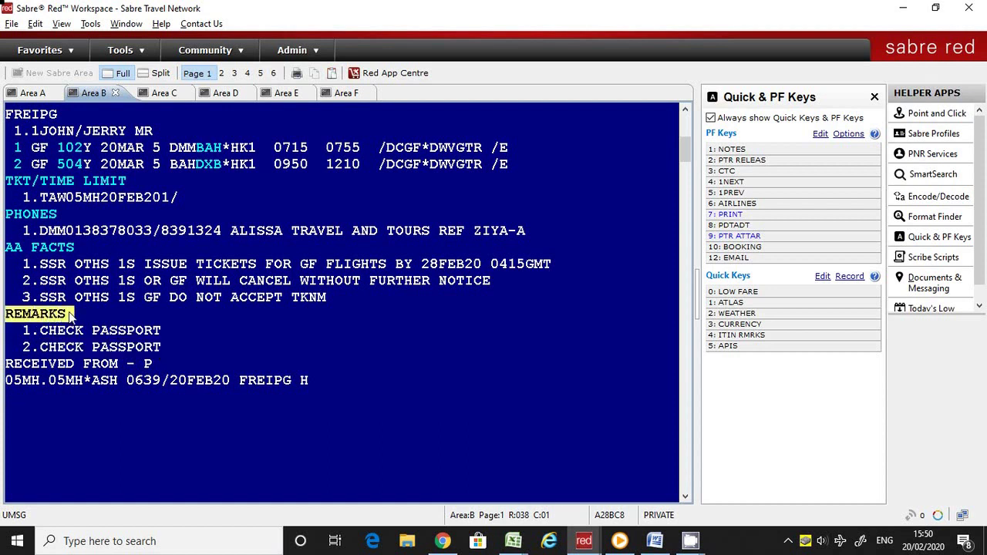
pyautogui.moveTo(40, 348); pyautogui.dragTo(159, 348)
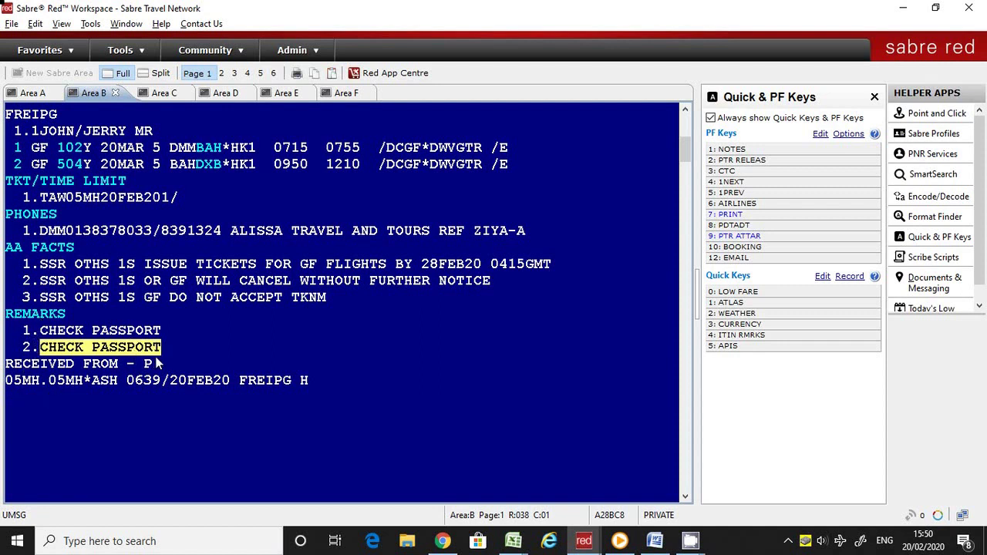
# Delete remark 1 from the booking, enter P as received from, and end and redisplay to check the remarks
pyautogui.click(9, 402)
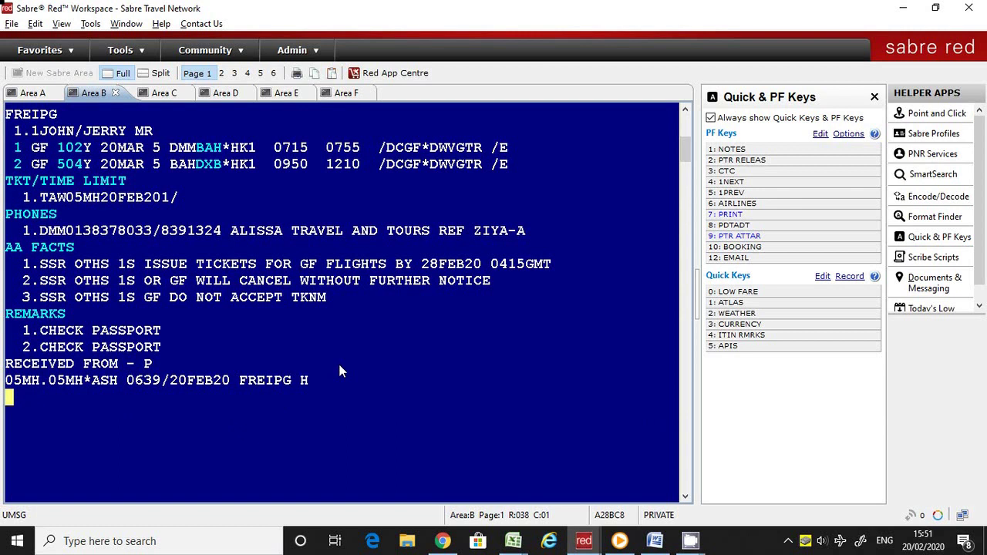
pyautogui.write('5')
pyautogui.write('1¤')
pyautogui.press('Return')
pyautogui.write('6P')
pyautogui.press('Return')
pyautogui.write('ER')
pyautogui.press('Return')
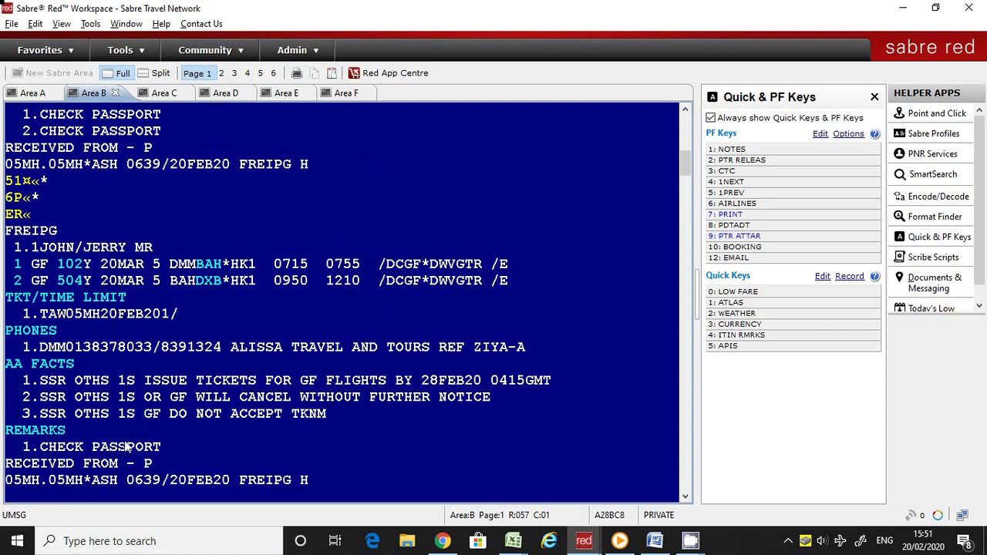
pyautogui.moveTo(27, 445); pyautogui.dragTo(166, 449)
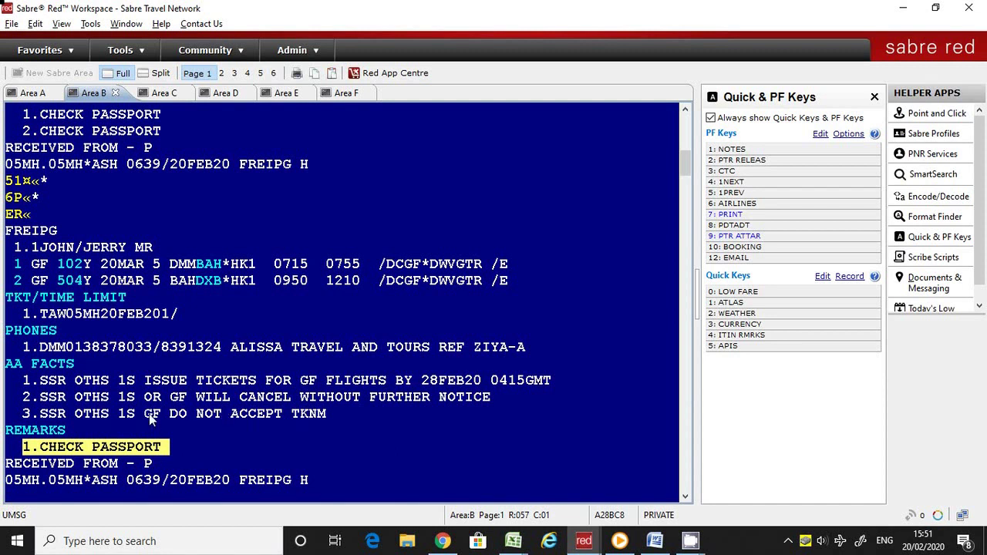
# Add an itinerary remark with the ¥ prefix reading 2 PIECE BAGGAGE OF 23 KG
pyautogui.click(12, 501)
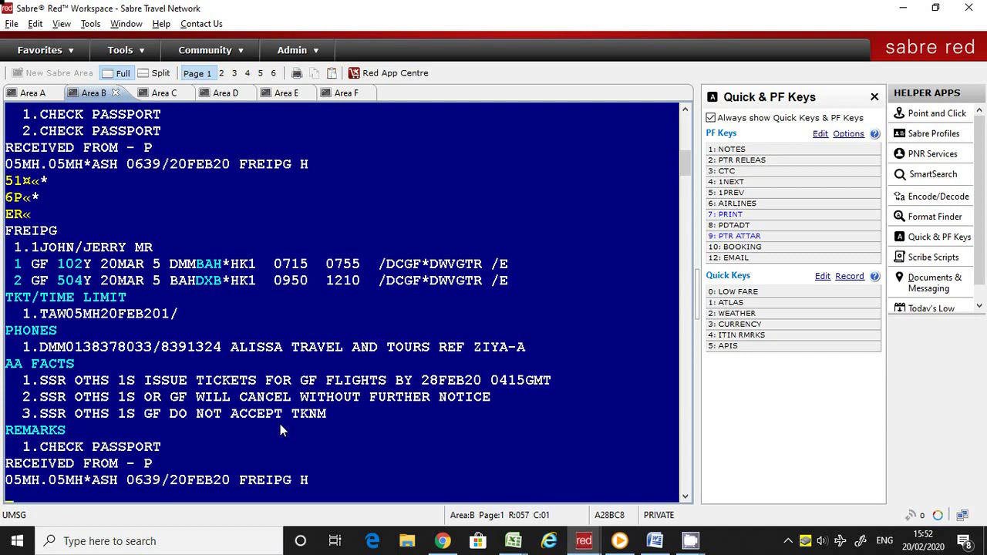
pyautogui.write('5')
pyautogui.write('¥')
pyautogui.write('2 P')
pyautogui.write('IECE ')
pyautogui.write('H')
pyautogui.press('BackSpace')
pyautogui.write('BAGGAGE ')
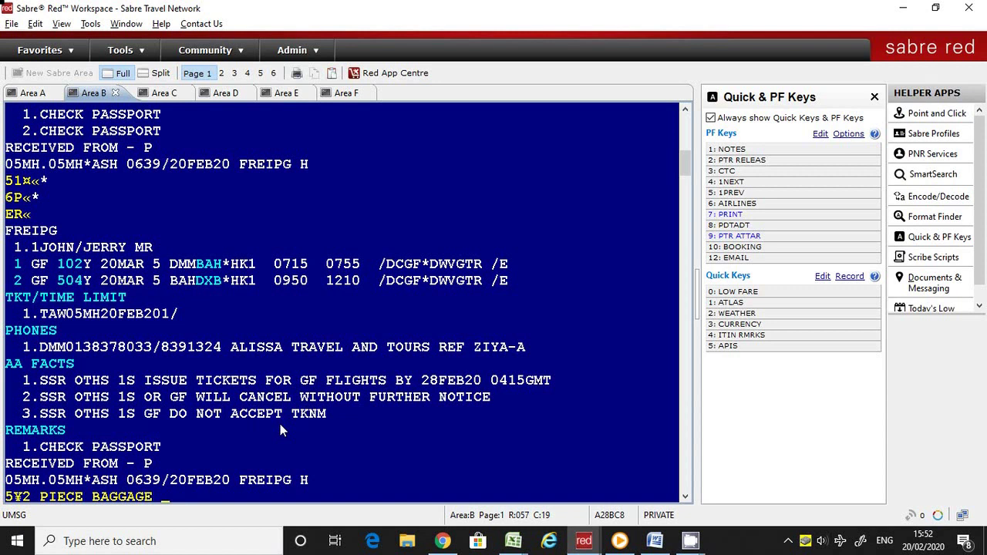
pyautogui.write('OF 23 KG')
pyautogui.press('Return')
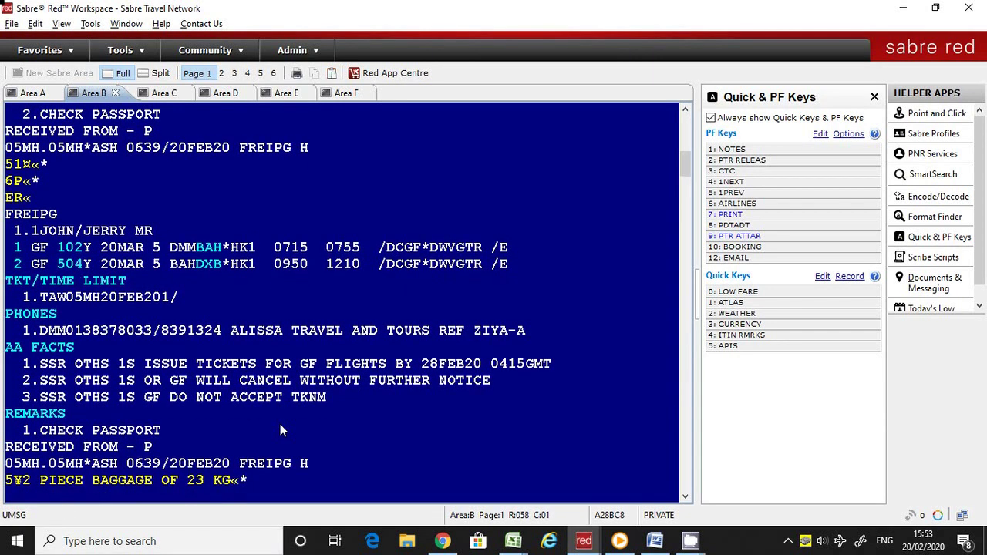
# Enter P as received from, save the booking with the baggage remark, and redisplay it
pyautogui.write('6P')
pyautogui.press('Return')
pyautogui.write('ER')
pyautogui.press('Return')
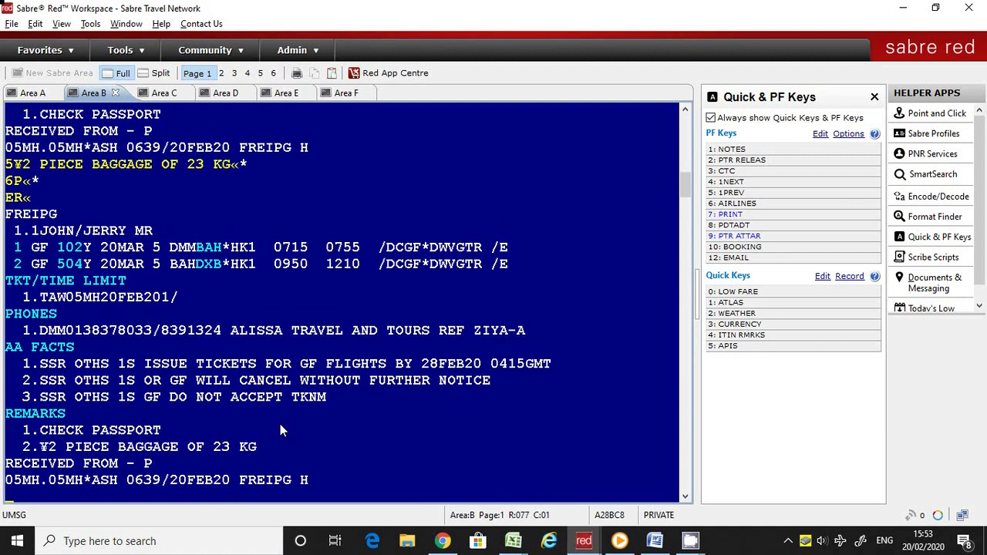
pyautogui.write('IR')
pyautogui.press('Return')
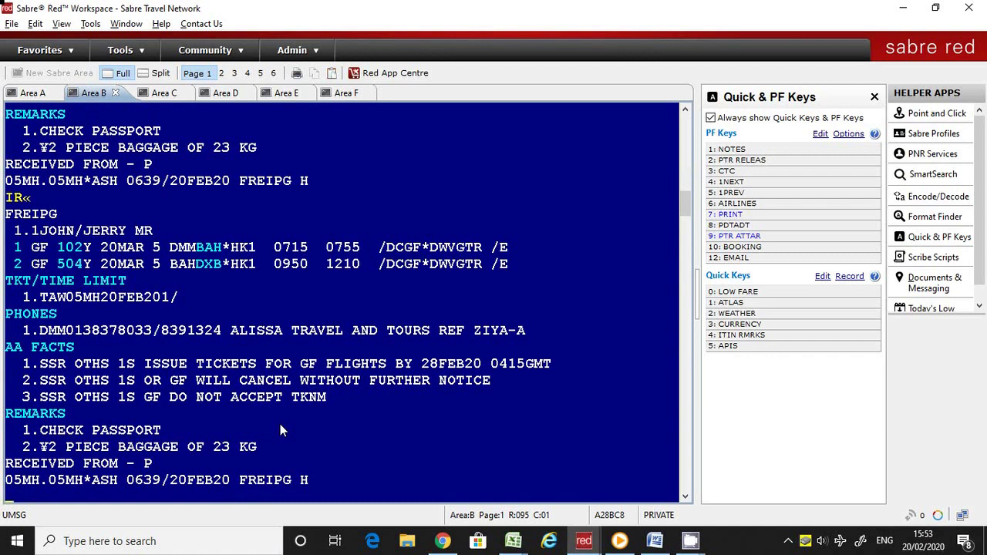
pyautogui.moveTo(27, 453); pyautogui.dragTo(256, 457)
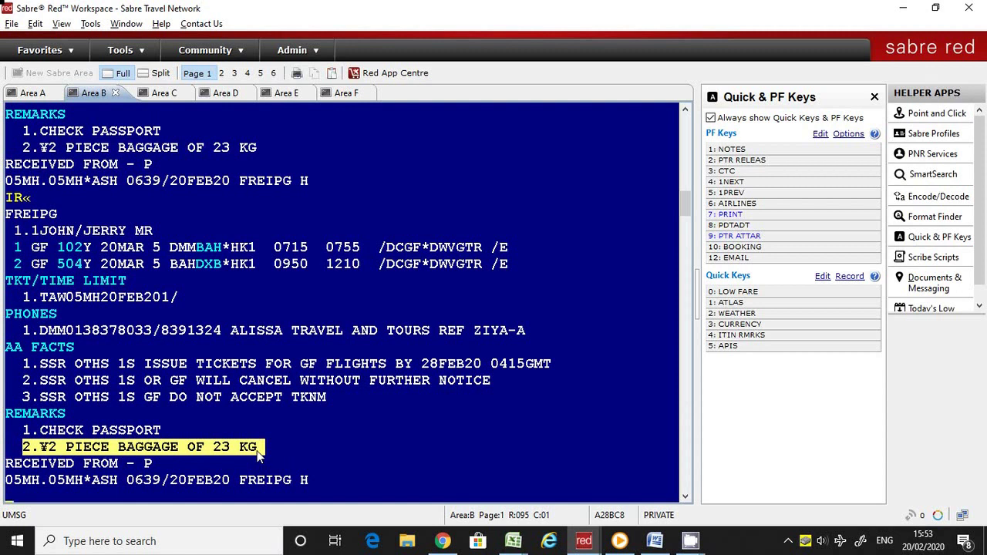
pyautogui.click(13, 497)
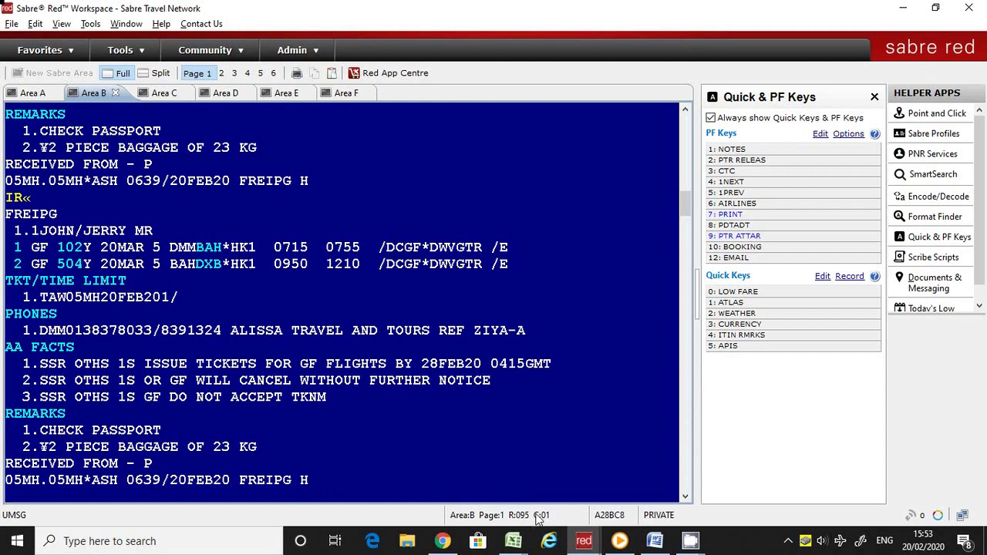
# Send the booking's itinerary by e-mail to the agency's address using the stored e-mail script
pyautogui.press('F12')
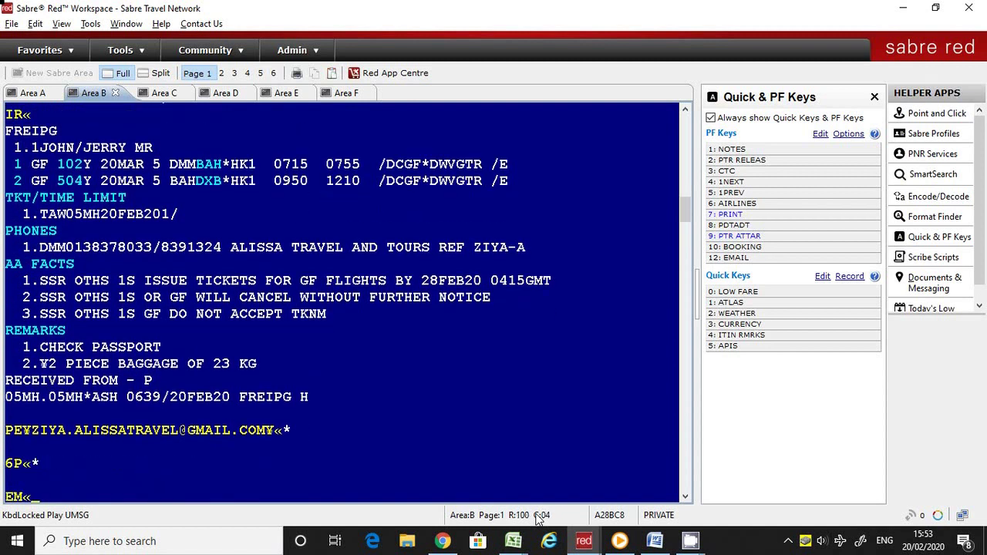
pyautogui.click(690, 541)
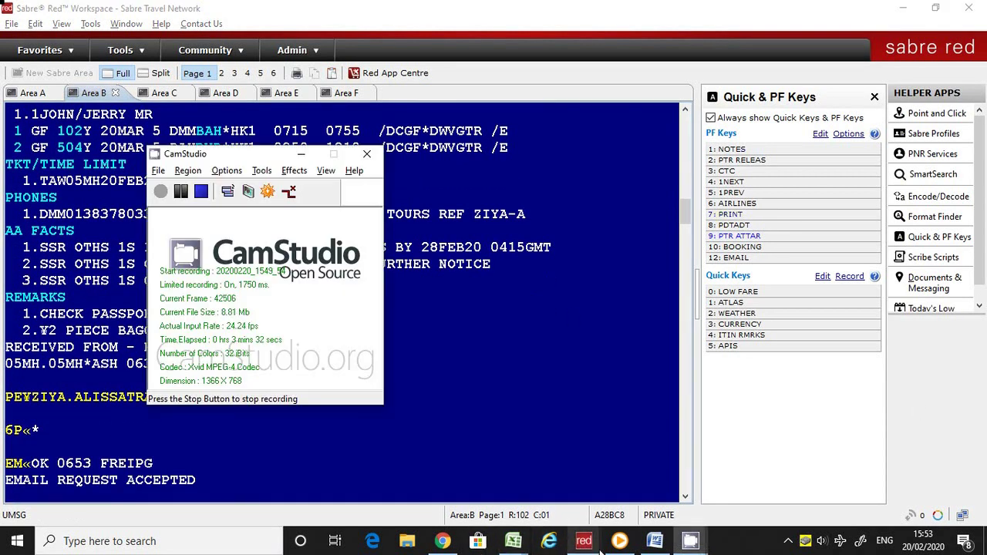
# Switch to Gmail in Chrome and refresh the inbox to fetch the travel reservation e-mail
pyautogui.click(442, 541)
pyautogui.click(75, 191)
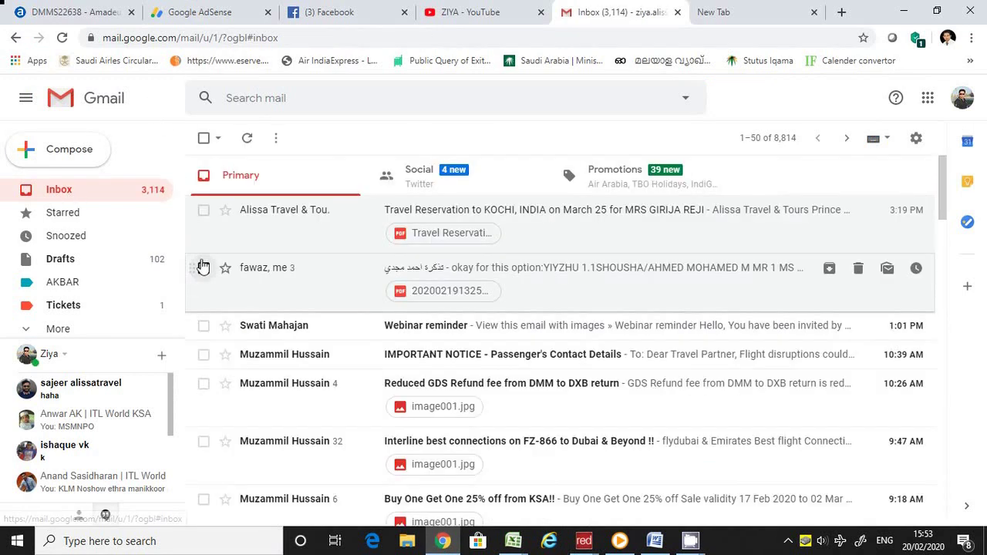
pyautogui.click(246, 139)
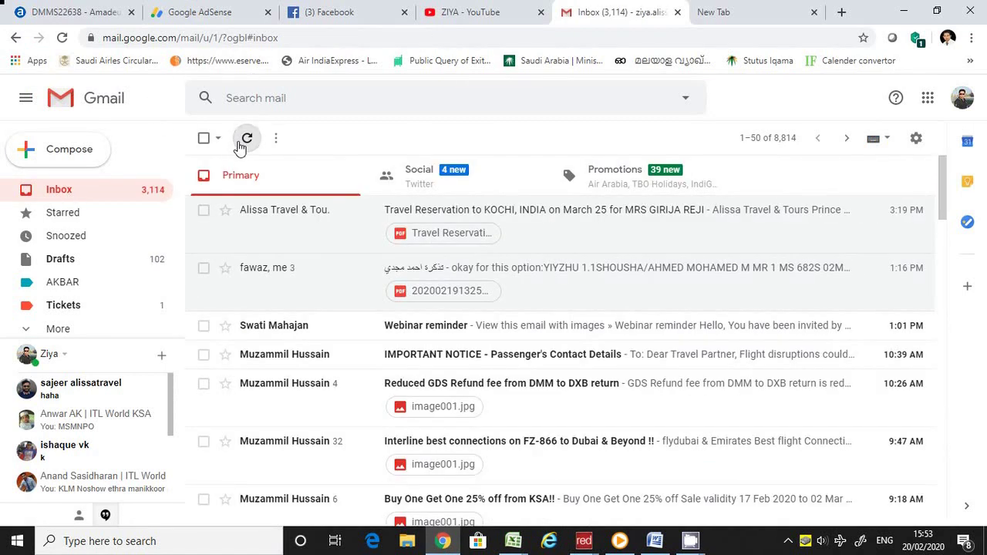
pyautogui.click(246, 138)
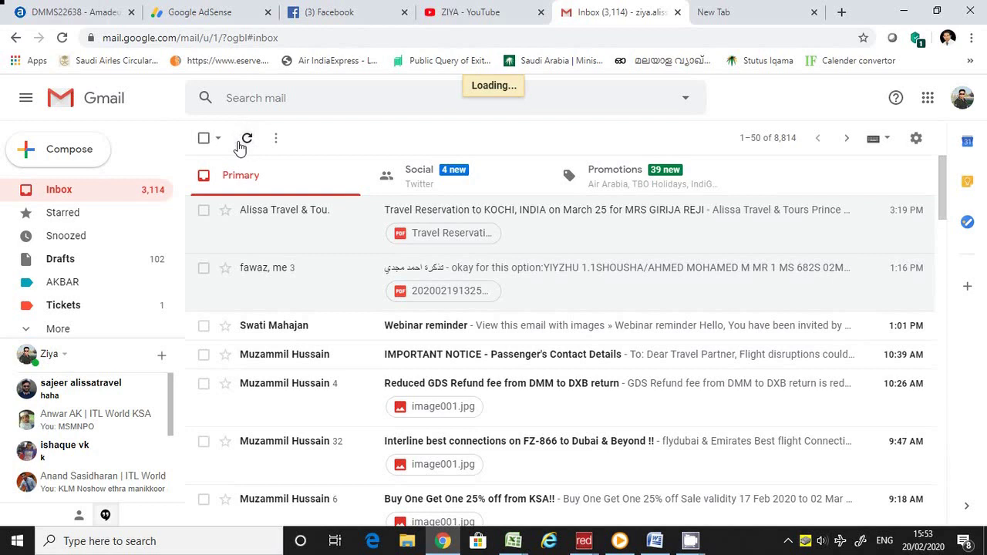
pyautogui.click(239, 143)
pyautogui.click(239, 143)
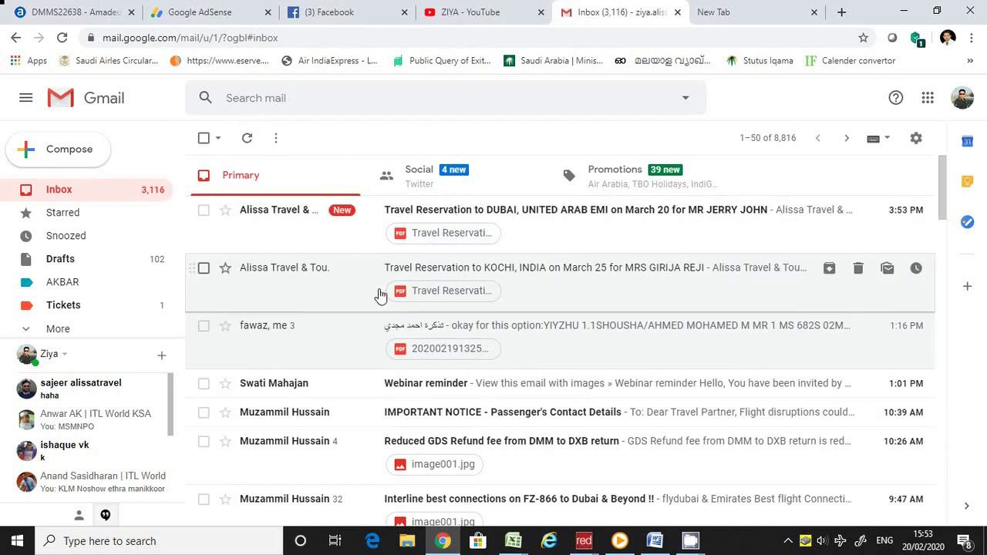
# Open the PDF attached to the newest travel reservation e-mail and examine the Notes section at its end
pyautogui.click(449, 234)
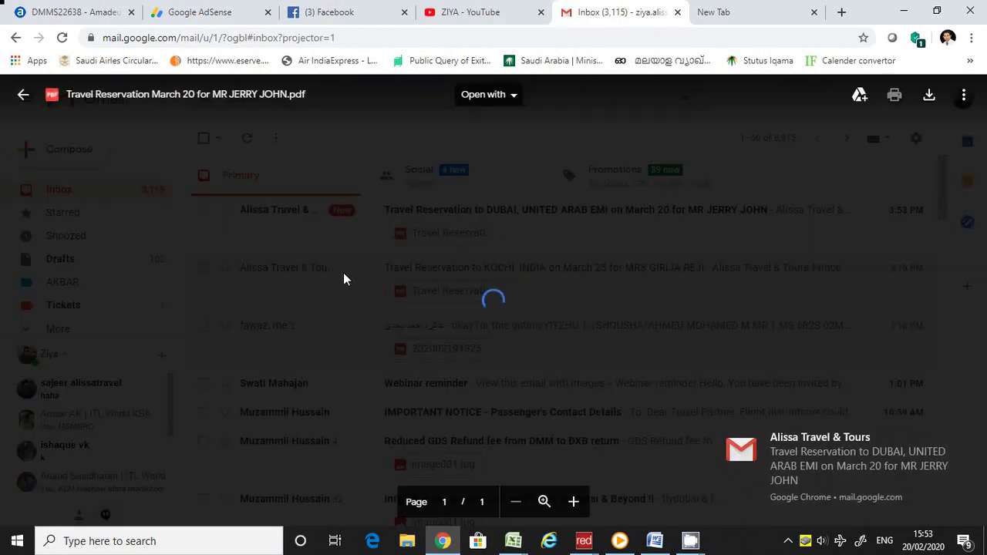
pyautogui.scroll(-5, 380, 255)
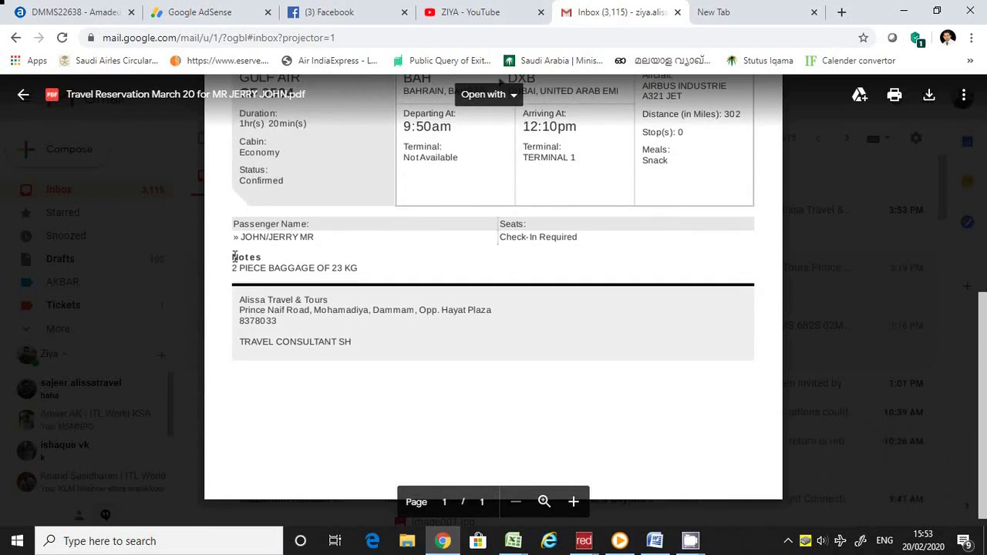
pyautogui.moveTo(232, 257); pyautogui.dragTo(364, 267)
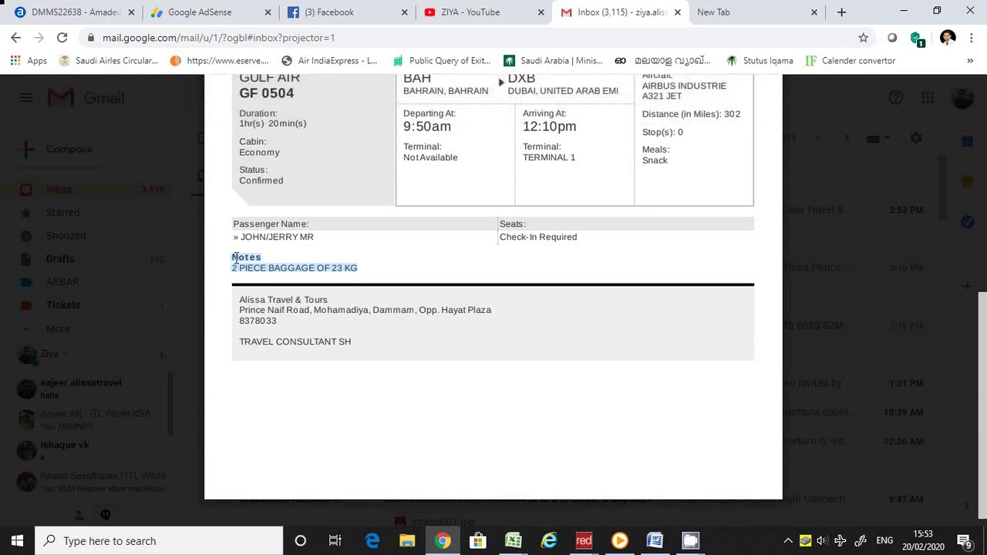
pyautogui.moveTo(233, 257); pyautogui.dragTo(365, 269)
# Switch back to Sabre Red Workspace and retrieve the booking using the record locator copied from the e-mail response
pyautogui.hotkey('alt', 'Tab')
pyautogui.hotkey('alt', 'Tab')
pyautogui.hotkey('alt', 'Tab')
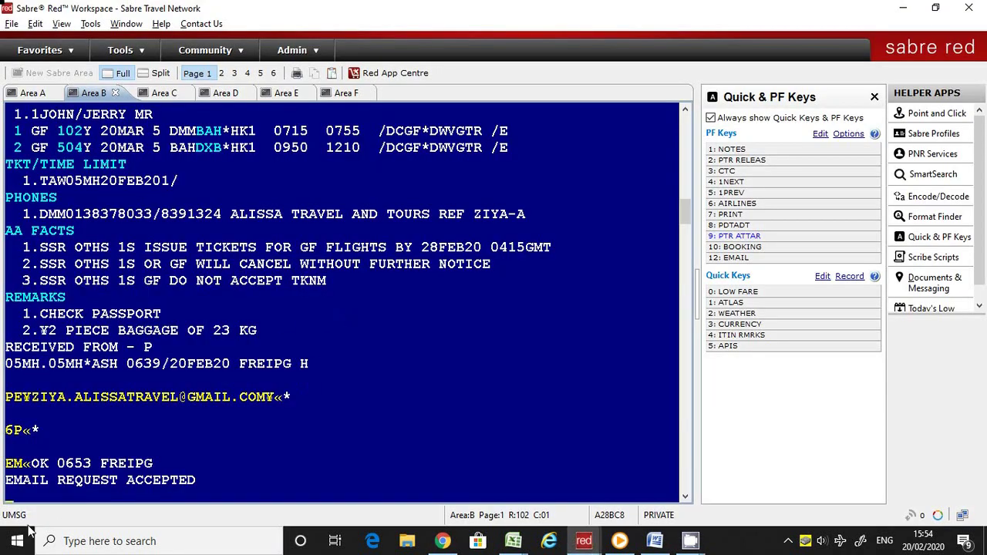
pyautogui.moveTo(101, 463); pyautogui.dragTo(161, 465)
pyautogui.hotkey('ctrl', 'c')
pyautogui.click(14, 500)
pyautogui.write('*')
pyautogui.hotkey('ctrl', 'v')
pyautogui.press('Return')
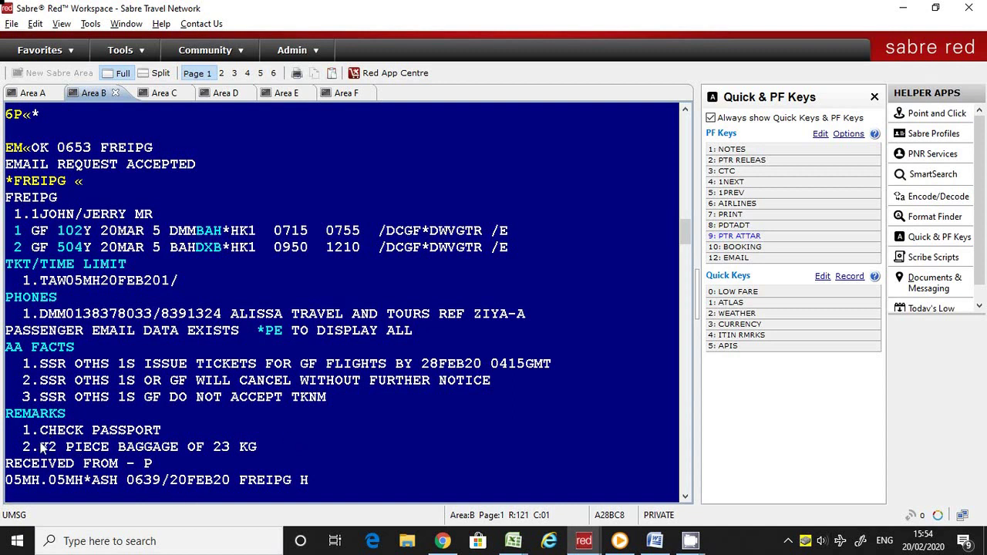
# Review the retrieved booking against its earlier entries, checking the remarks and the first flight segment
pyautogui.scroll(10, 101, 287)
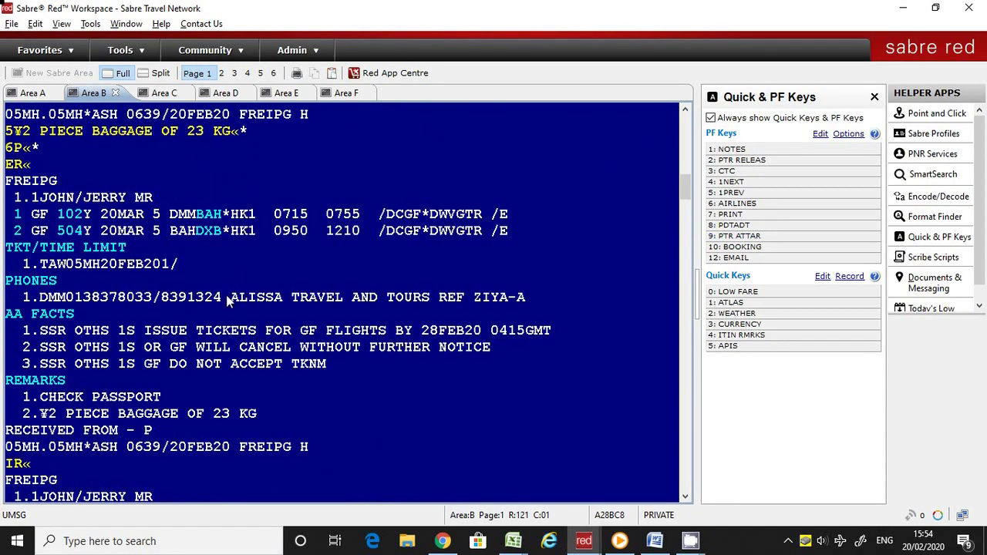
pyautogui.scroll(-10, 202, 332)
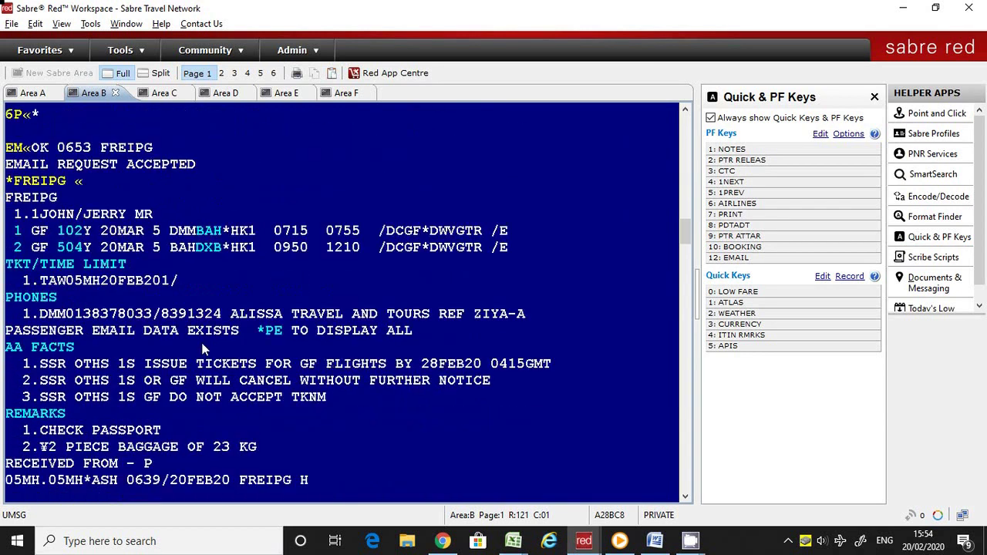
pyautogui.scroll(-3, 203, 349)
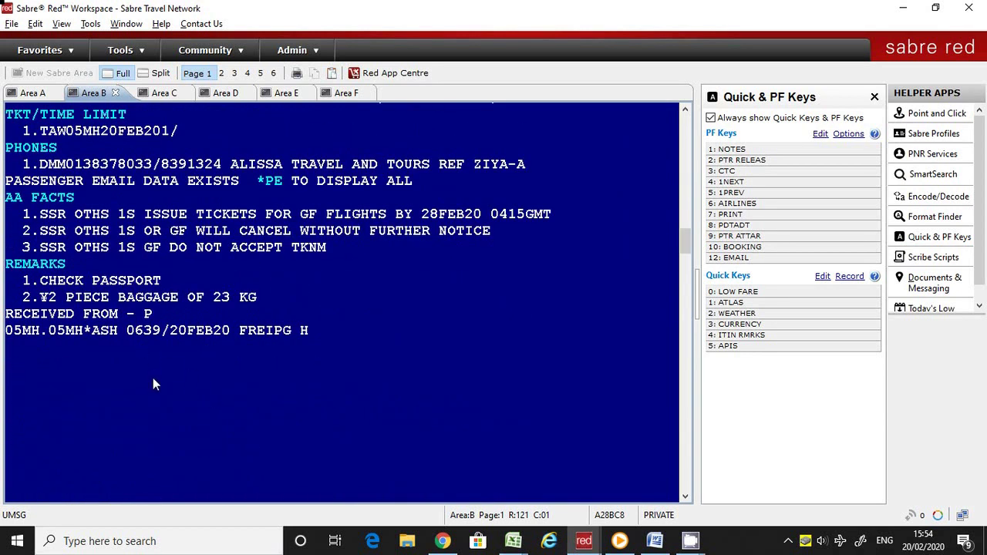
pyautogui.scroll(2, 158, 404)
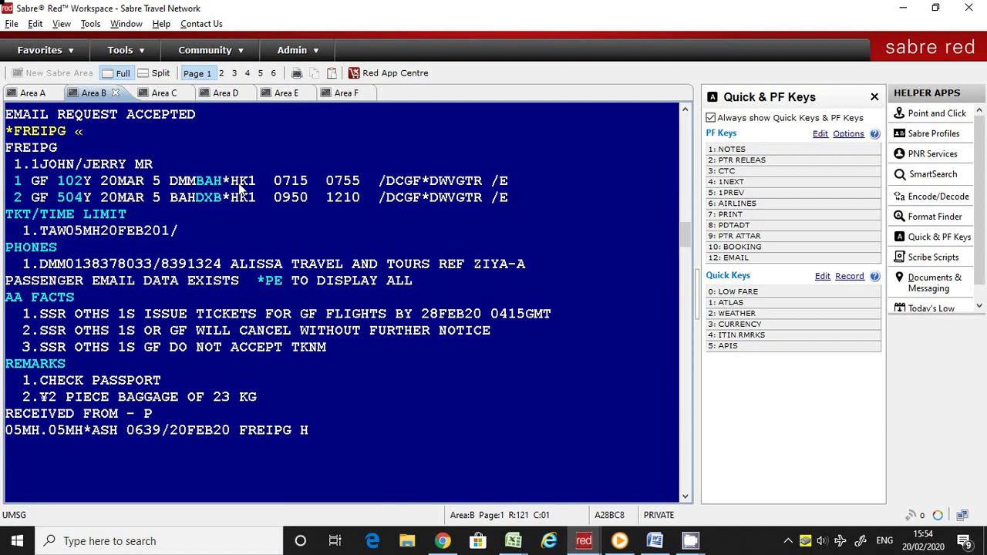
pyautogui.moveTo(95, 185); pyautogui.dragTo(285, 195)
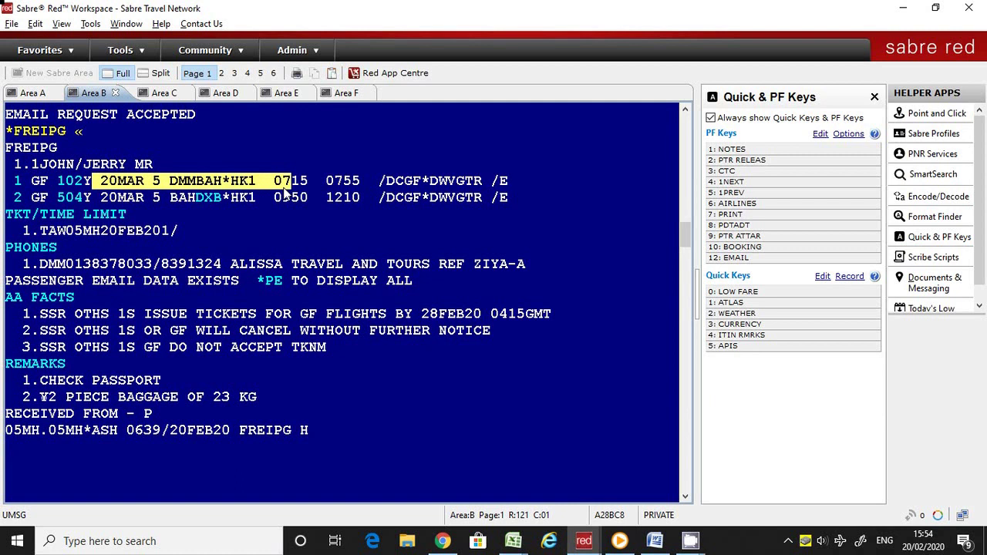
pyautogui.click(228, 478)
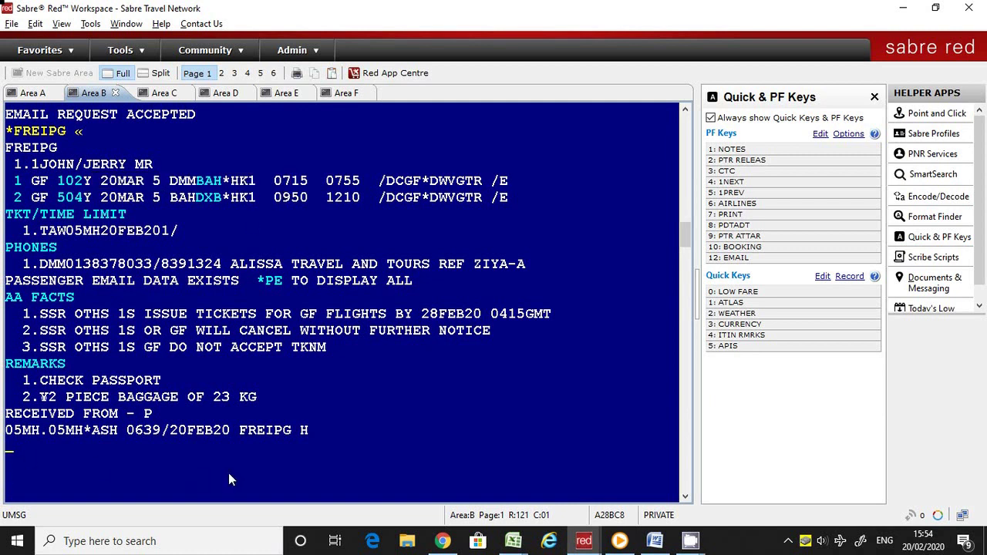
# Add the segment 1 itinerary remark ¥S1 GATE NO 3, then save and redisplay the booking as received from P
pyautogui.write('5¥S1 GAT')
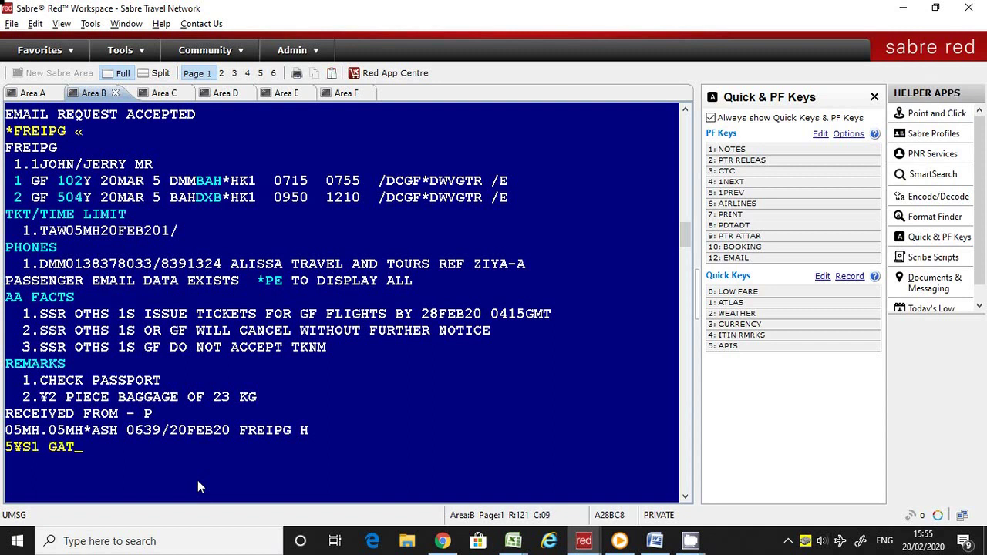
pyautogui.write('E NO 3')
pyautogui.press('Return')
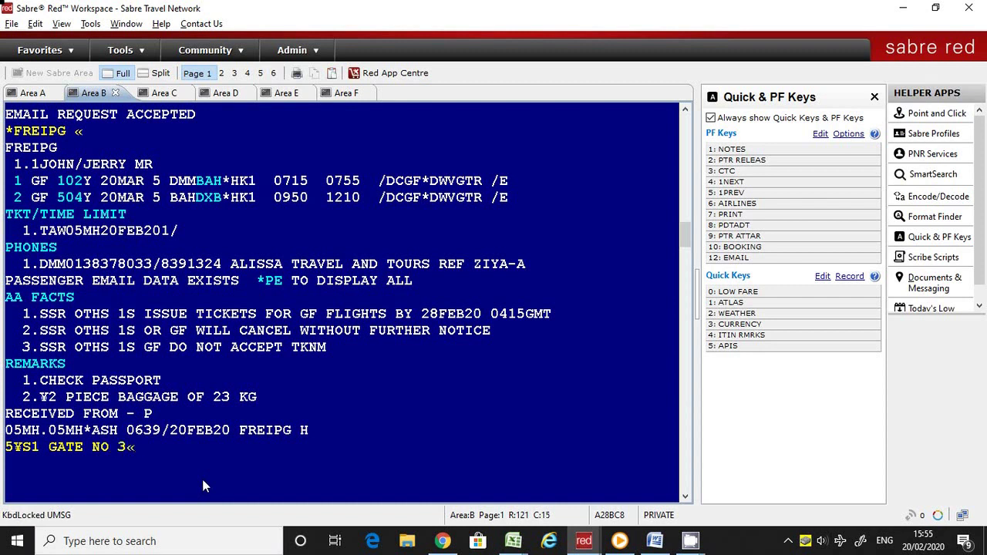
pyautogui.write('6P')
pyautogui.press('Return')
pyautogui.write('ER')
pyautogui.press('Return')
# Switch to Gmail in Chrome, close the open PDF and delete the newest travel reservation e-mail for Dubai
pyautogui.hotkey('alt', 'Tab')
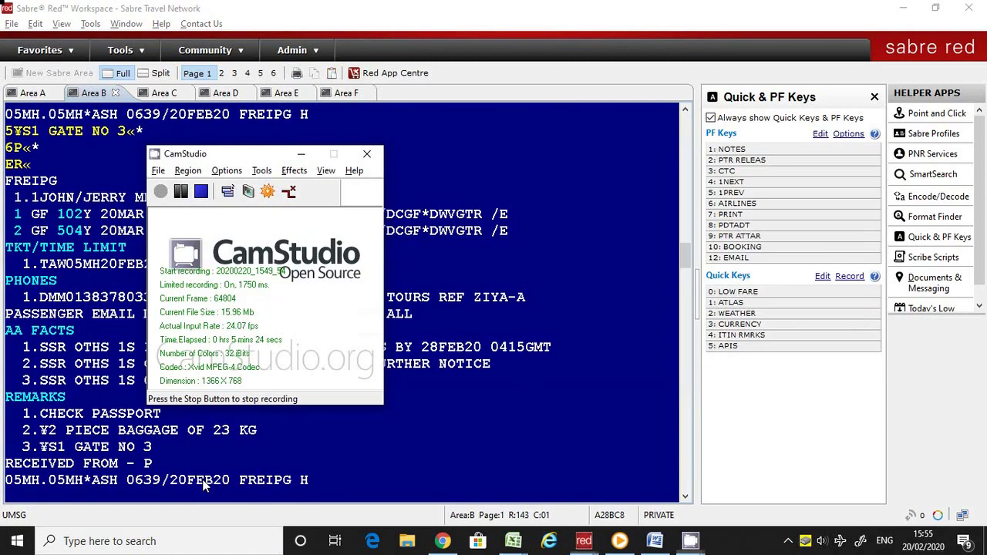
pyautogui.hotkey('alt', 'Tab')
pyautogui.press('Tab')
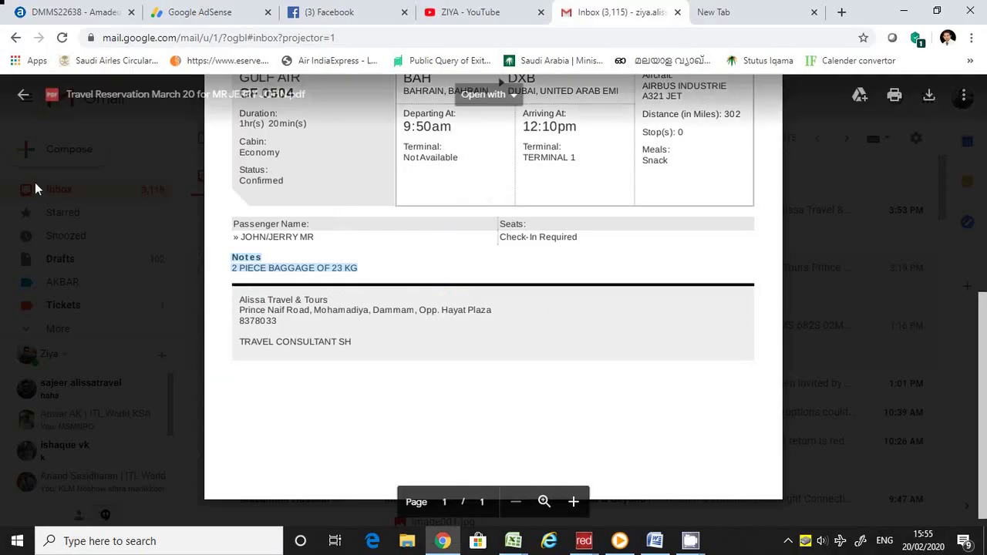
pyautogui.click(23, 94)
pyautogui.click(203, 211)
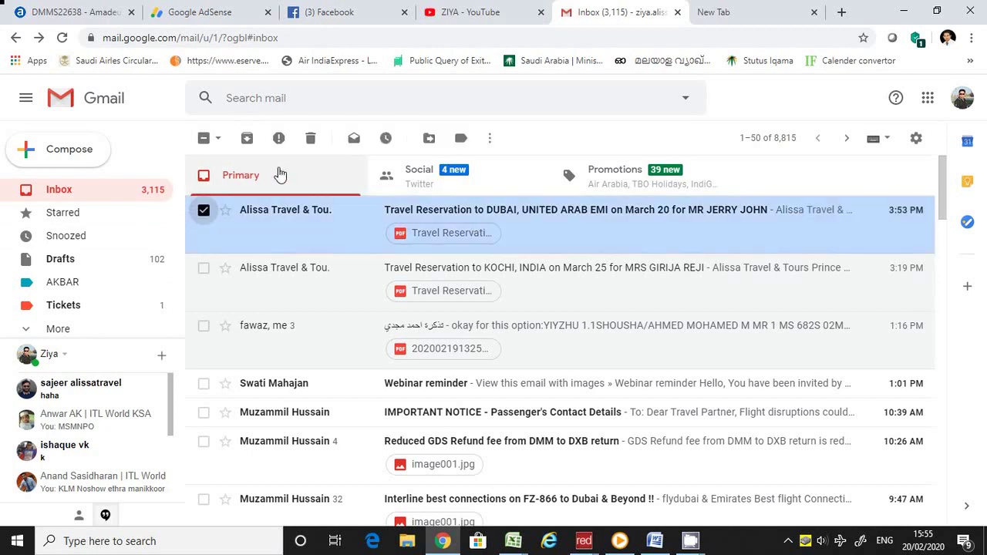
pyautogui.click(311, 138)
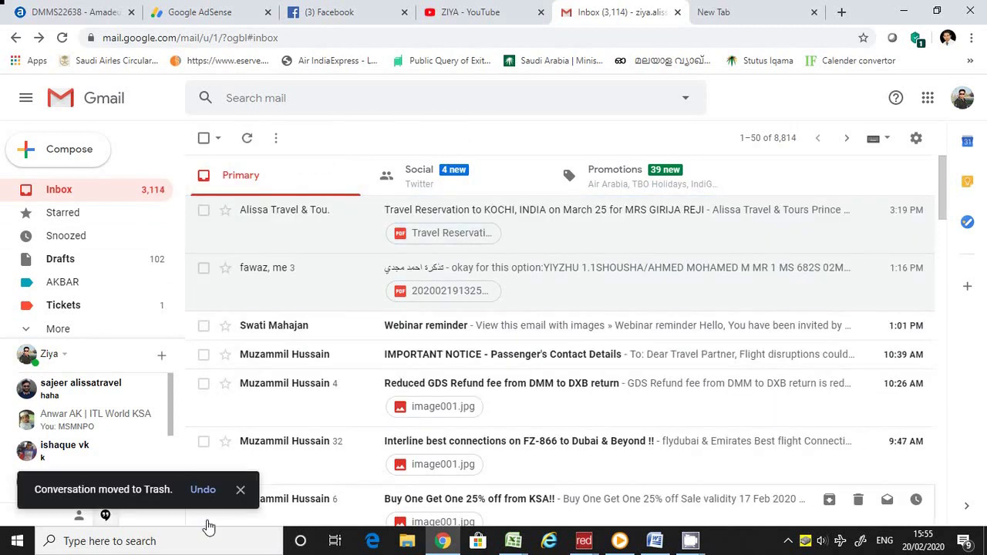
# Switch back to Sabre Red Workspace and e-mail the itinerary to the stored passenger e-mail address, received from P
pyautogui.hotkey('alt', 'Tab')
pyautogui.hotkey('alt', 'Tab')
pyautogui.press('Tab')
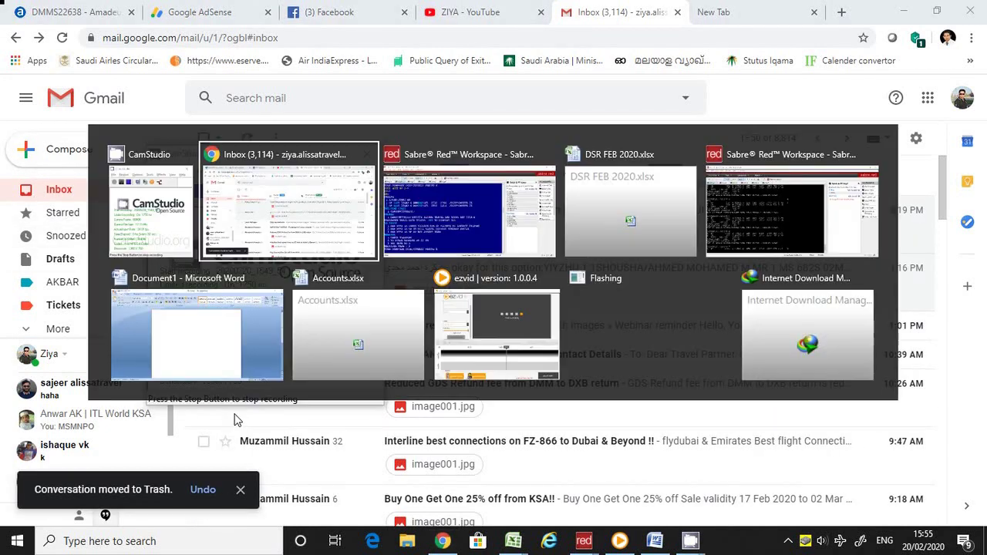
pyautogui.scroll(-2, 96, 365)
pyautogui.write('6P')
pyautogui.press('Return')
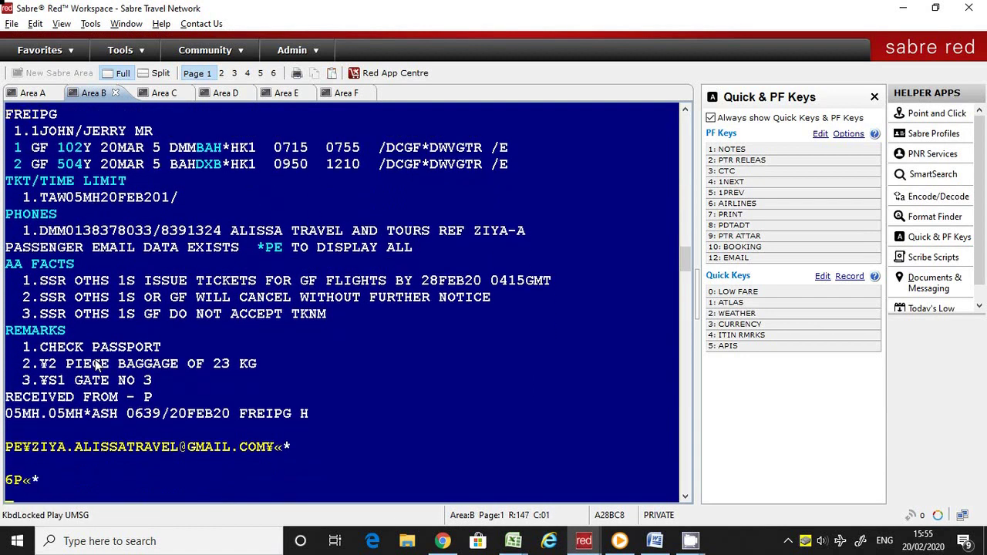
pyautogui.write('EM')
pyautogui.press('Return')
# Switch to Gmail again and refresh the inbox until the newly sent Dubai reservation e-mail arrives
pyautogui.hotkey('alt', 'Tab')
pyautogui.hotkey('alt', 'Tab')
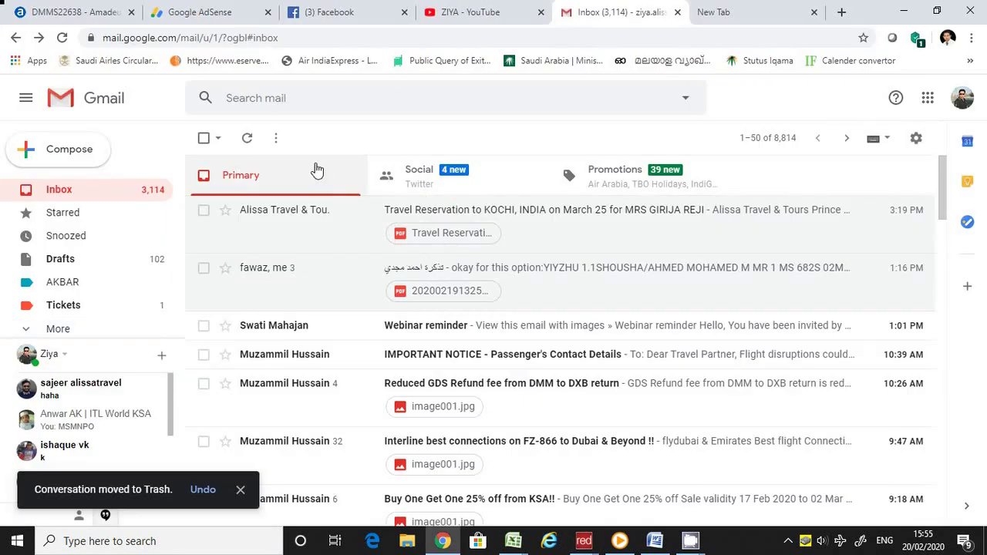
pyautogui.click(247, 141)
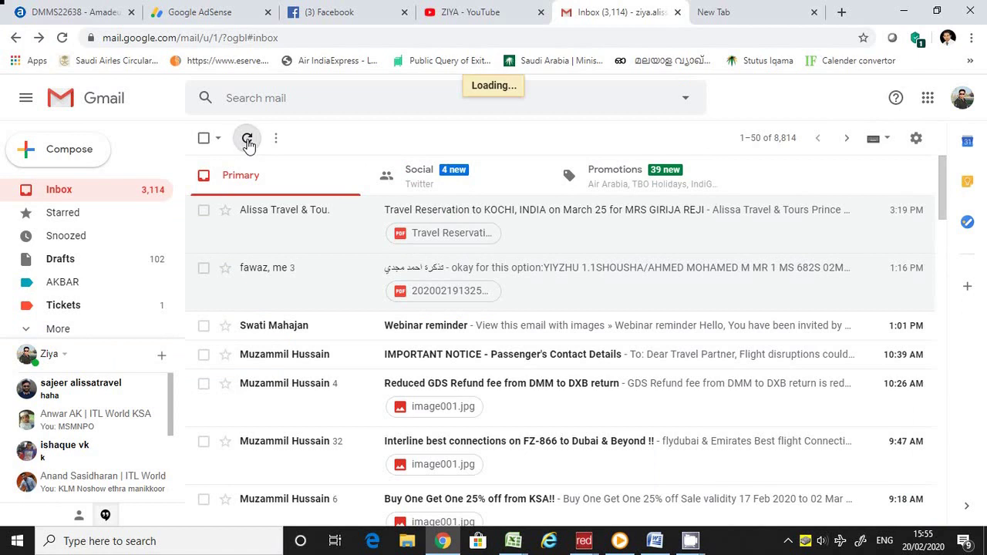
pyautogui.click(247, 141)
pyautogui.click(247, 141)
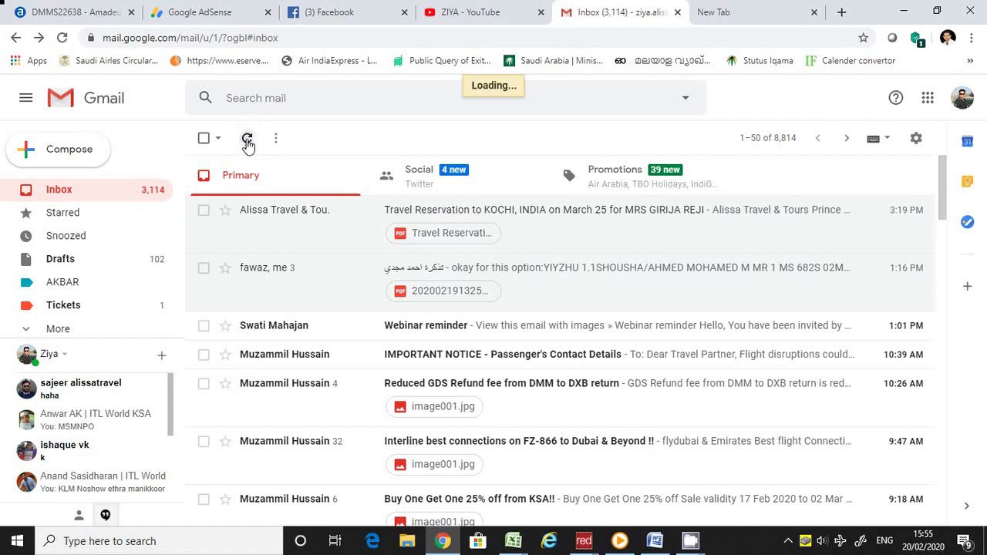
pyautogui.click(247, 140)
pyautogui.click(246, 140)
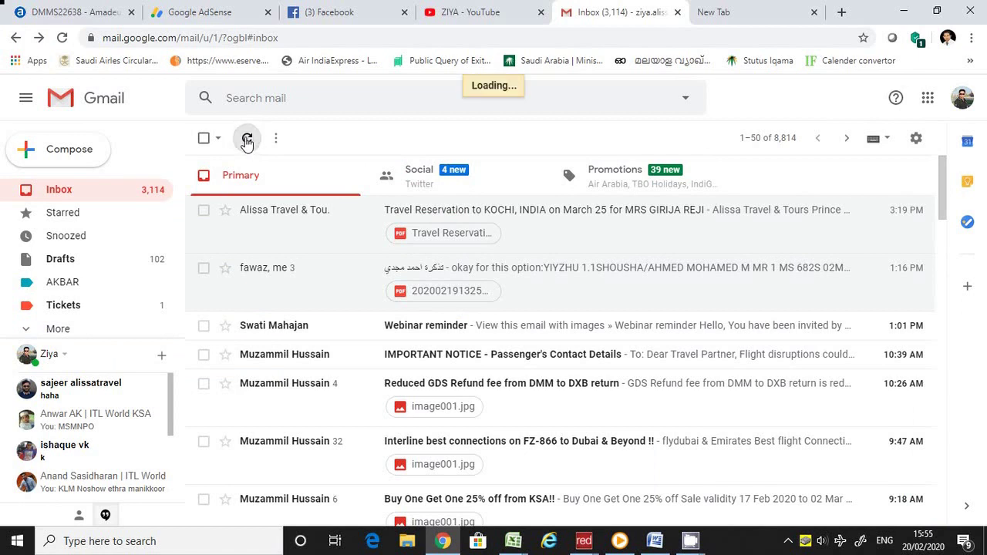
pyautogui.click(247, 140)
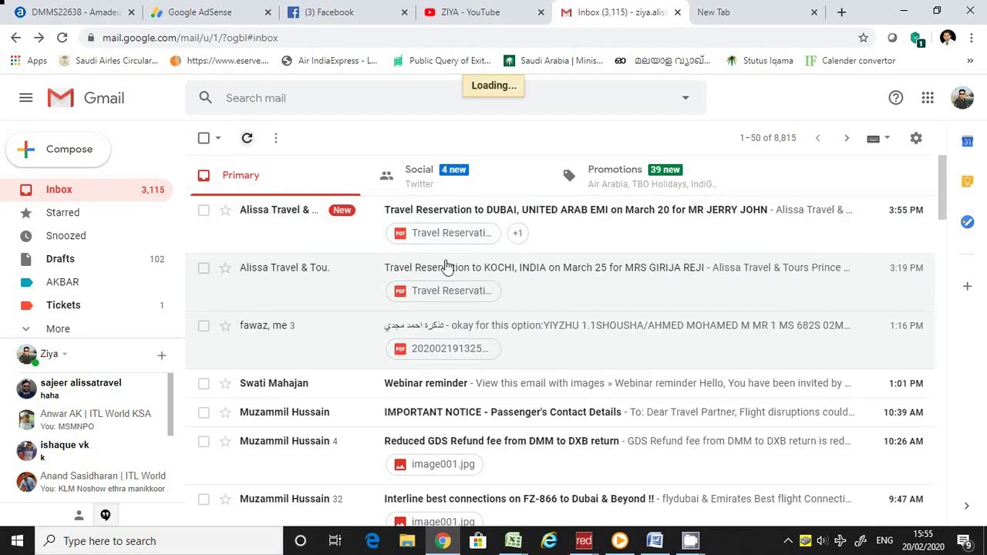
# Open the new reservation e-mail's PDF attachment and examine the Notes under the first flight segment, GF 0102
pyautogui.click(444, 232)
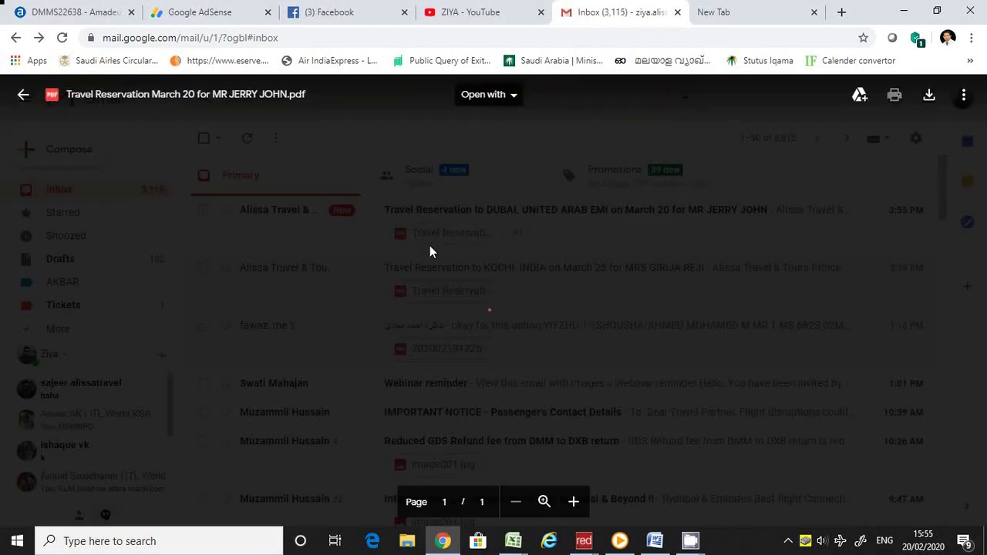
pyautogui.scroll(-3, 429, 253)
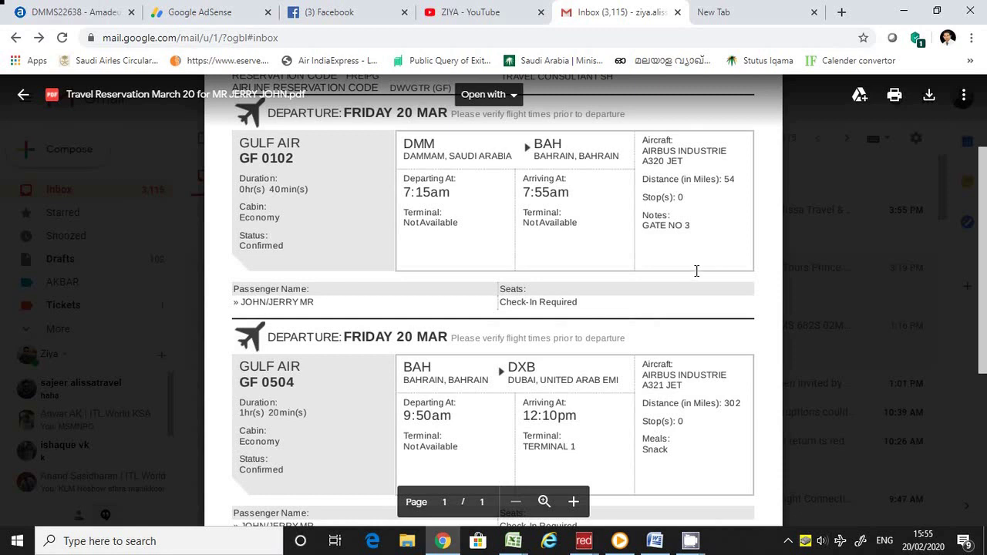
pyautogui.moveTo(644, 217); pyautogui.dragTo(700, 225)
pyautogui.scroll(1, 569, 298)
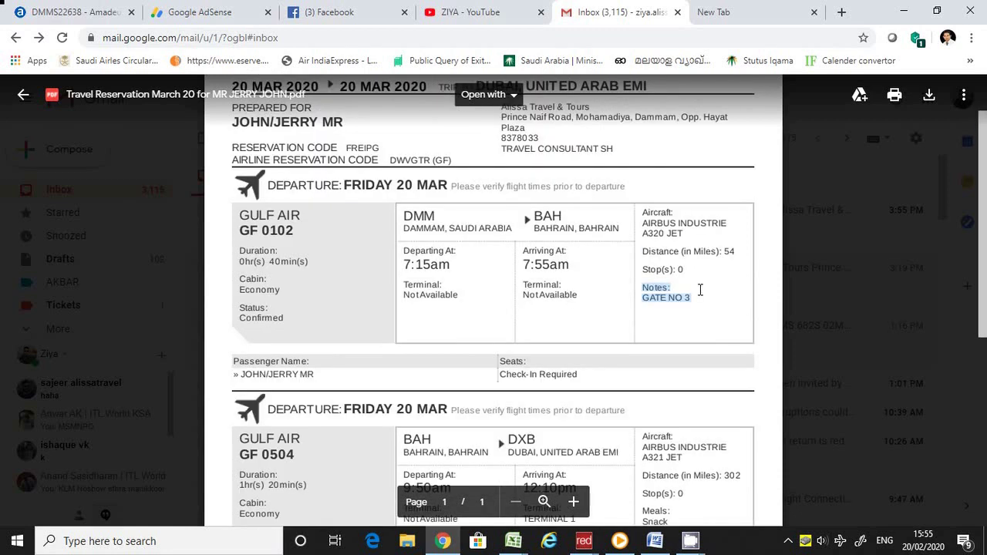
pyautogui.moveTo(644, 287); pyautogui.dragTo(700, 298)
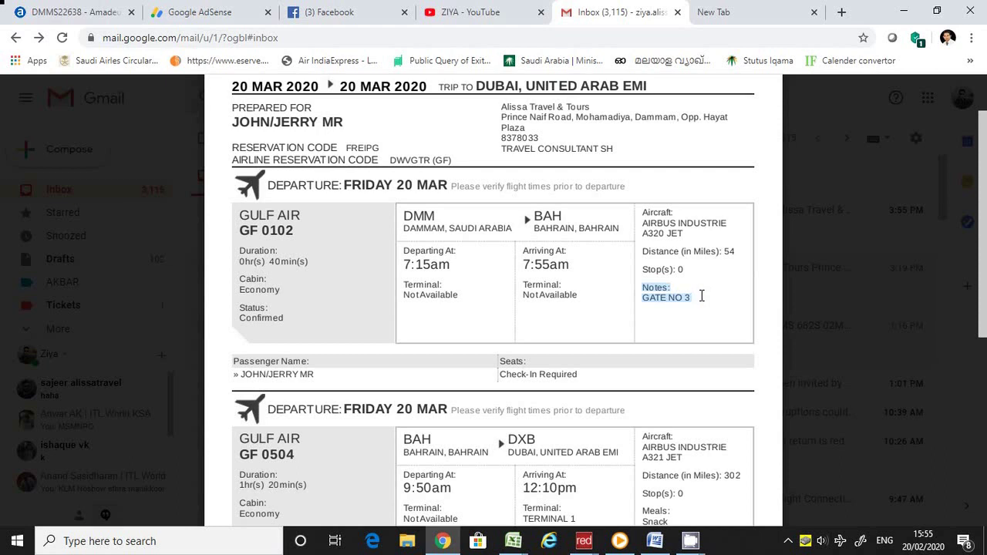
pyautogui.click(639, 284)
# Return to Sabre Red Workspace, check the segment remark and retrieve the booking using the locator copied from the e-mail response
pyautogui.hotkey('alt', 'Tab')
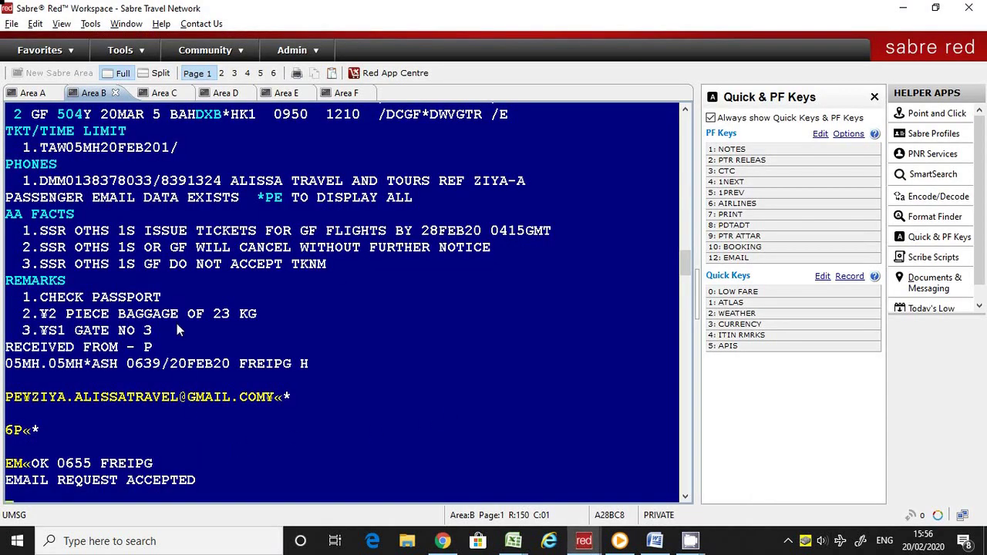
pyautogui.moveTo(75, 331); pyautogui.dragTo(141, 332)
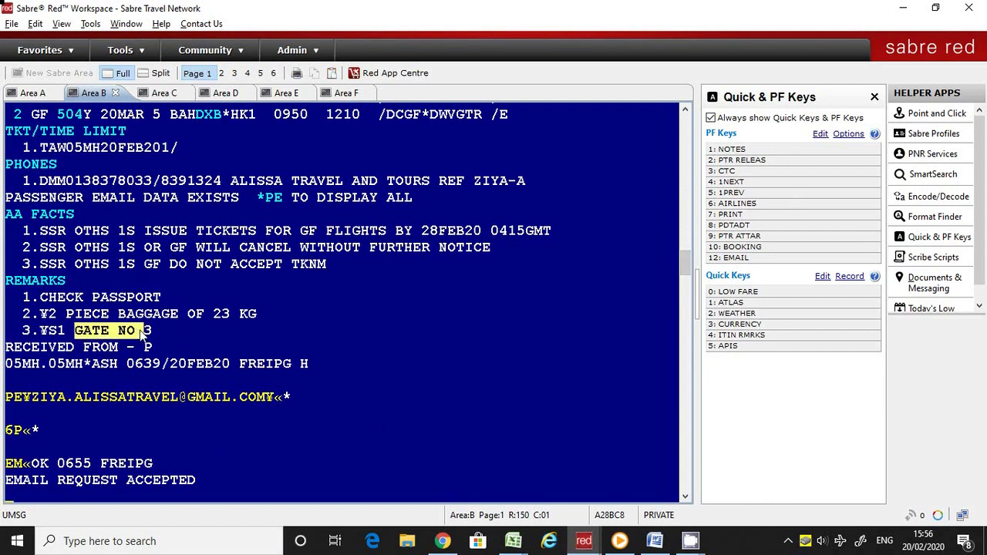
pyautogui.moveTo(101, 463); pyautogui.dragTo(152, 468)
pyautogui.hotkey('ctrl', 'c')
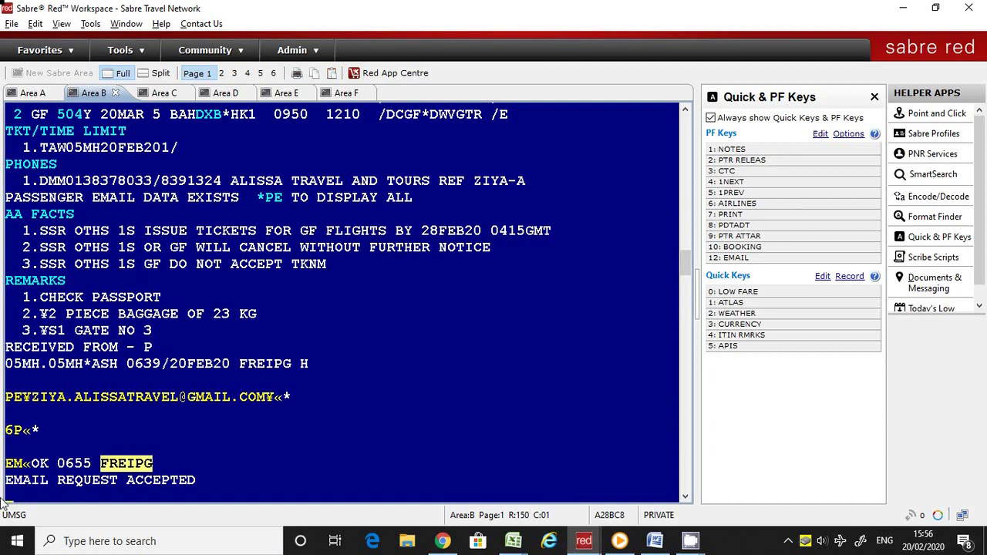
pyautogui.click(337, 394)
pyautogui.write('*')
pyautogui.hotkey('ctrl', 'v')
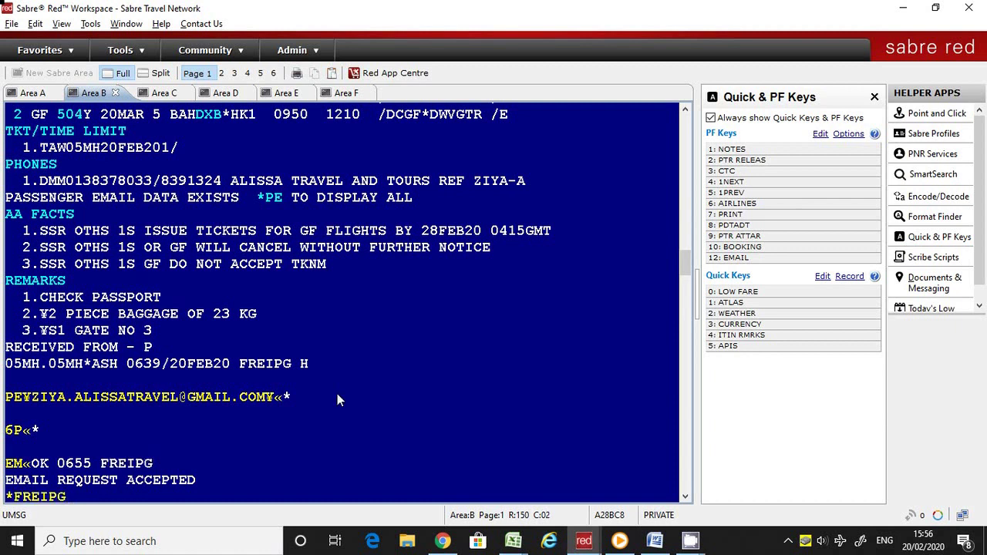
pyautogui.press('Return')
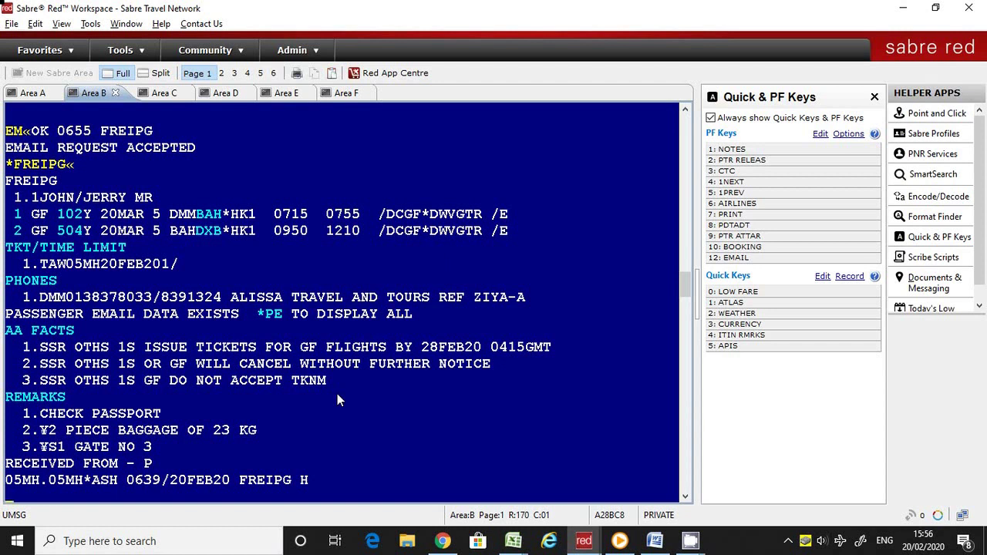
# Add the remark HR-FARE QUOTED 1000 SAR, save and redisplay the booking as received from P, and check the new remark line
pyautogui.write('5HR-FARE ')
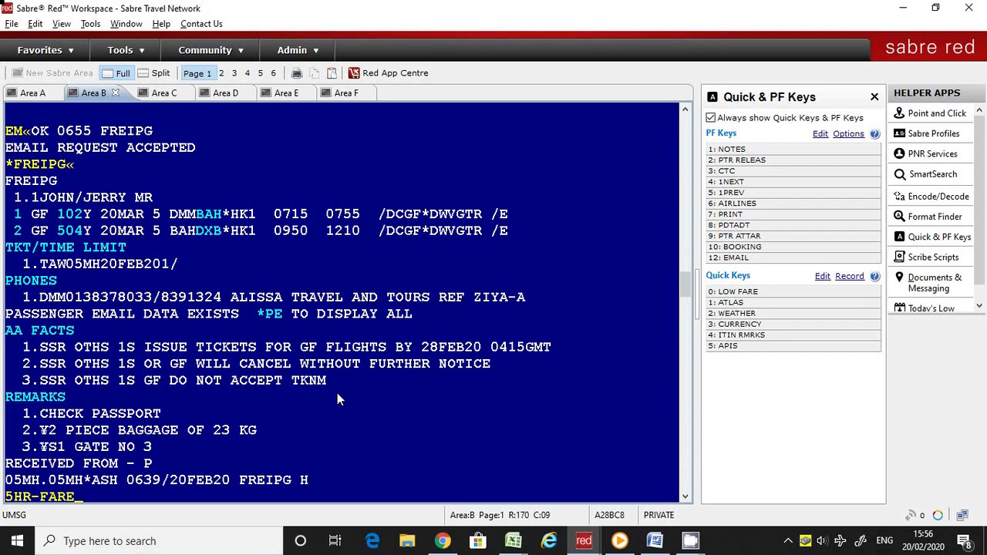
pyautogui.write('QUOTED')
pyautogui.write('1000 SAR «*')
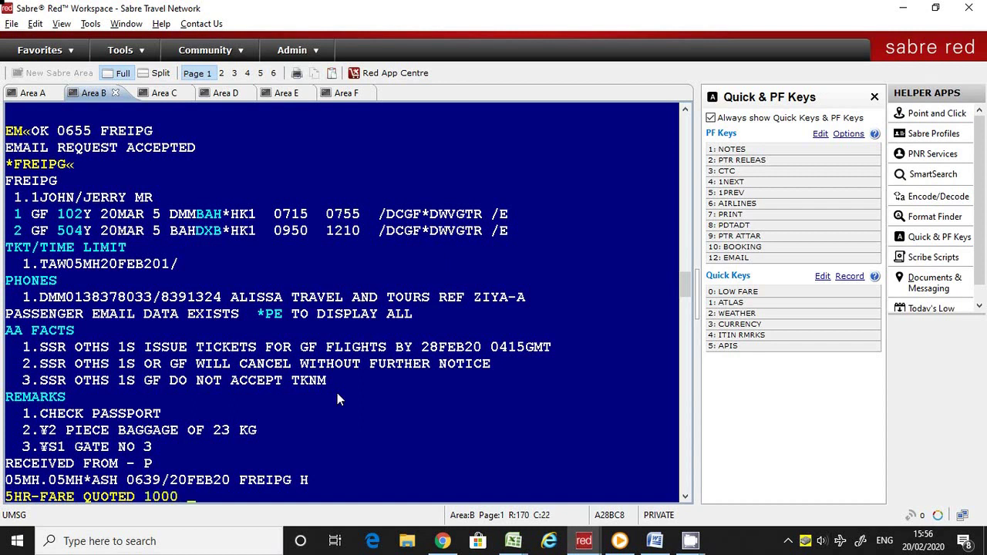
pyautogui.press('Return')
pyautogui.write('6P')
pyautogui.press('Return')
pyautogui.write('ER«')
pyautogui.press('Return')
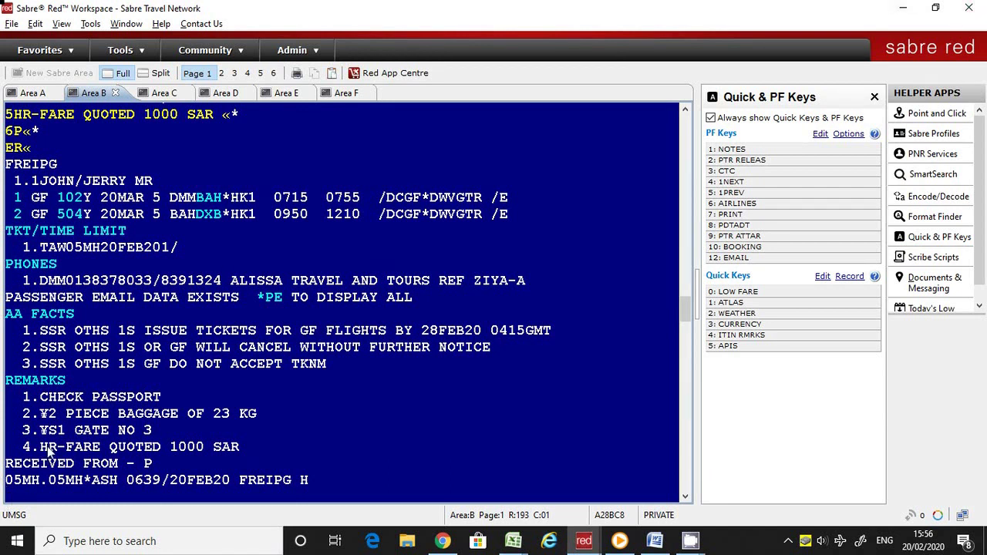
pyautogui.moveTo(40, 448); pyautogui.dragTo(247, 453)
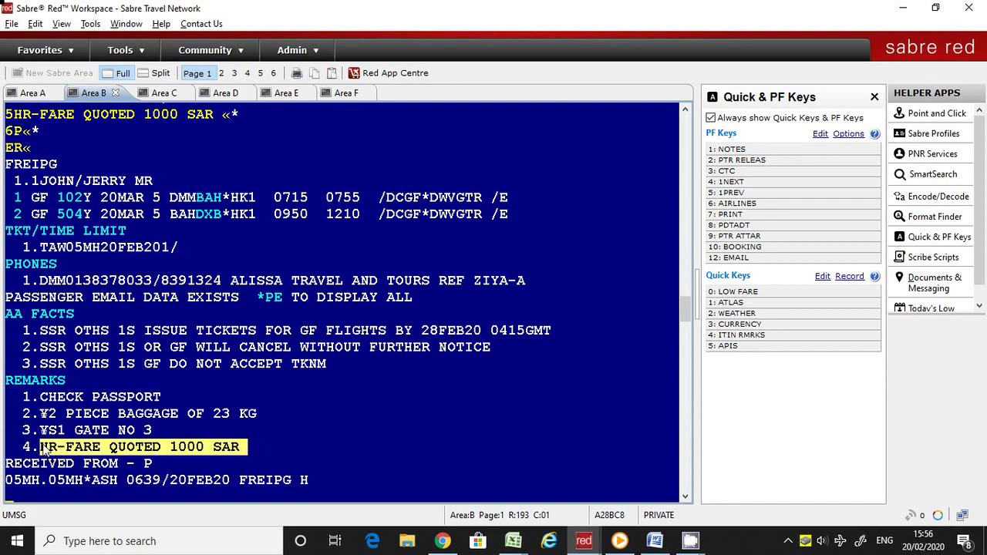
pyautogui.moveTo(43, 449); pyautogui.dragTo(241, 447)
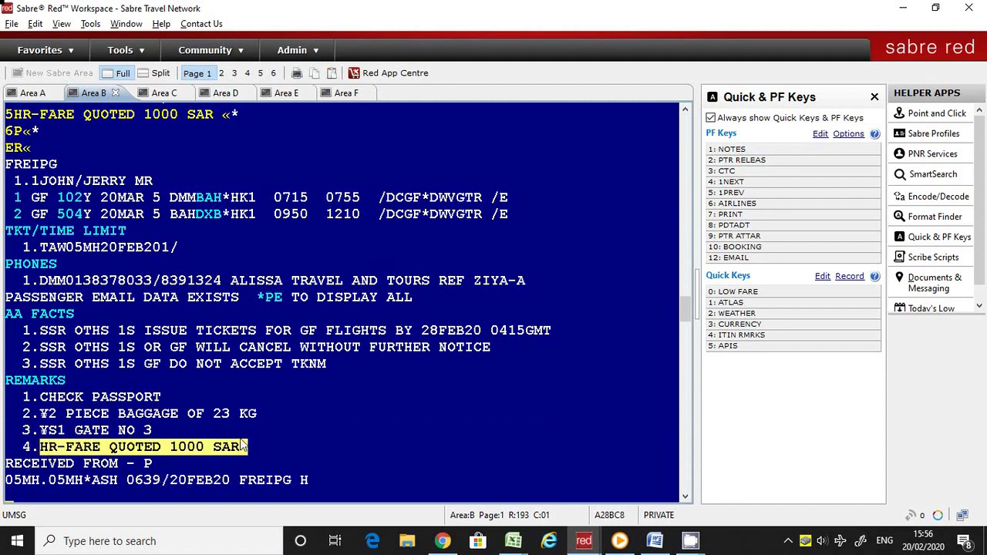
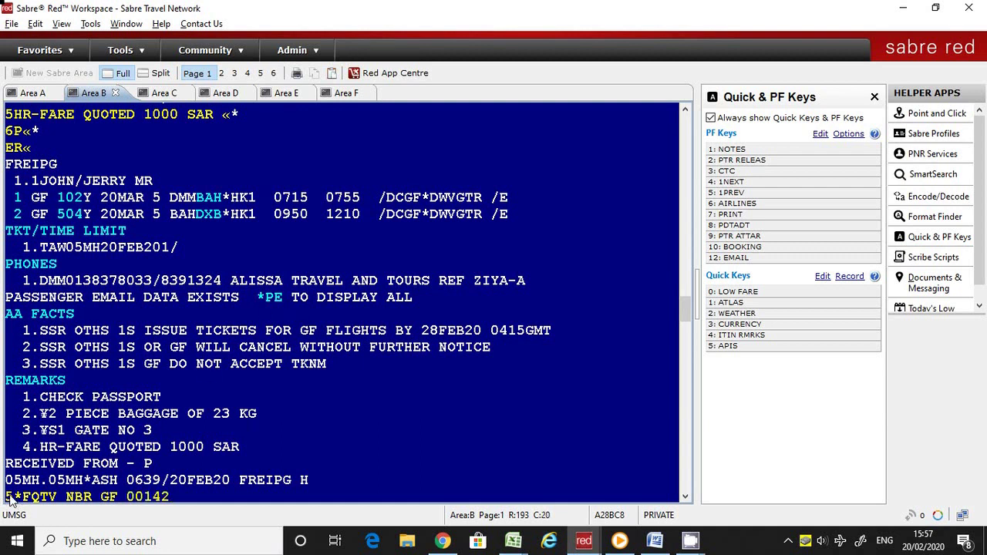
pyautogui.moveTo(4, 497); pyautogui.dragTo(61, 498)
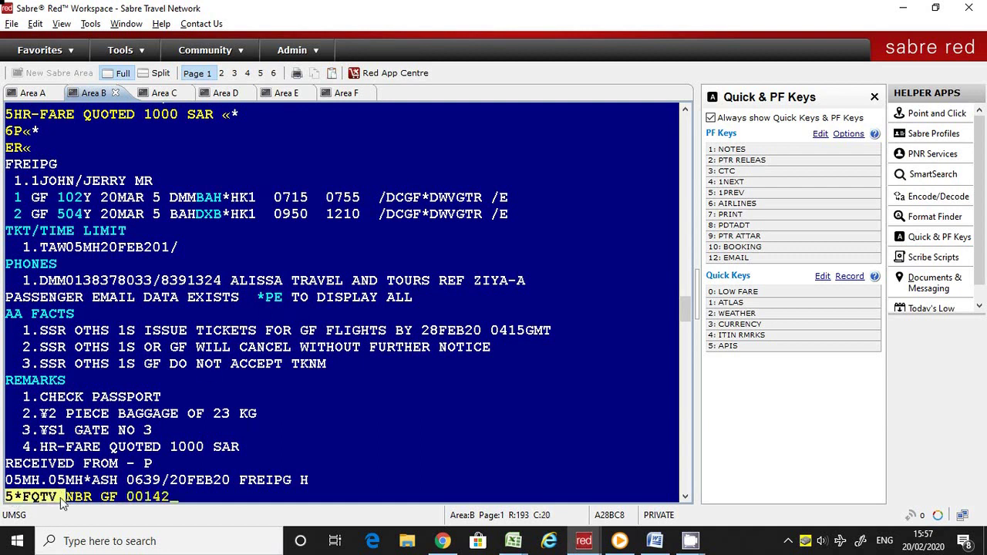
pyautogui.click(185, 503)
pyautogui.moveTo(6, 497); pyautogui.dragTo(178, 501)
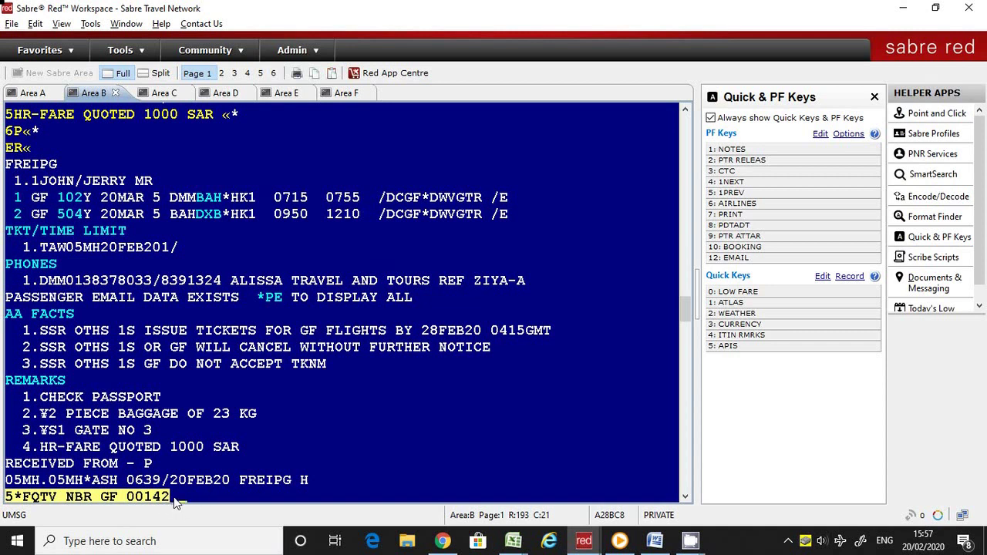
pyautogui.press('Left')
pyautogui.moveTo(6, 500); pyautogui.dragTo(168, 502)
pyautogui.press('Return')
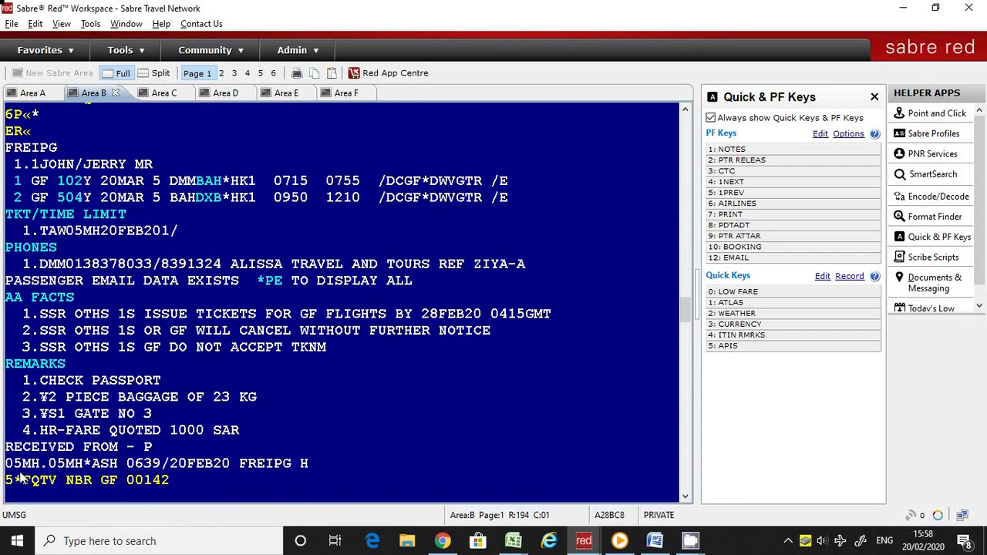
pyautogui.moveTo(3, 481); pyautogui.dragTo(147, 478)
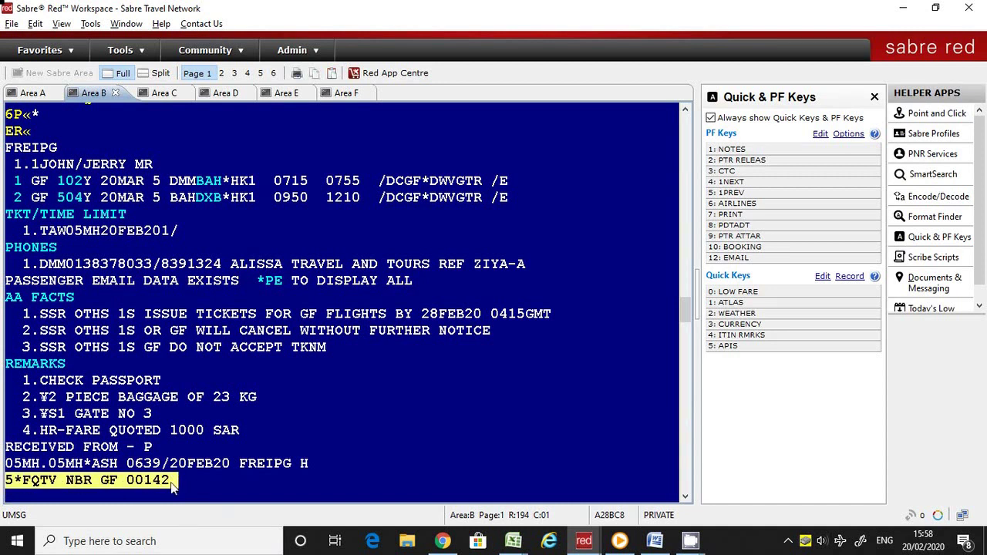
pyautogui.click(178, 480)
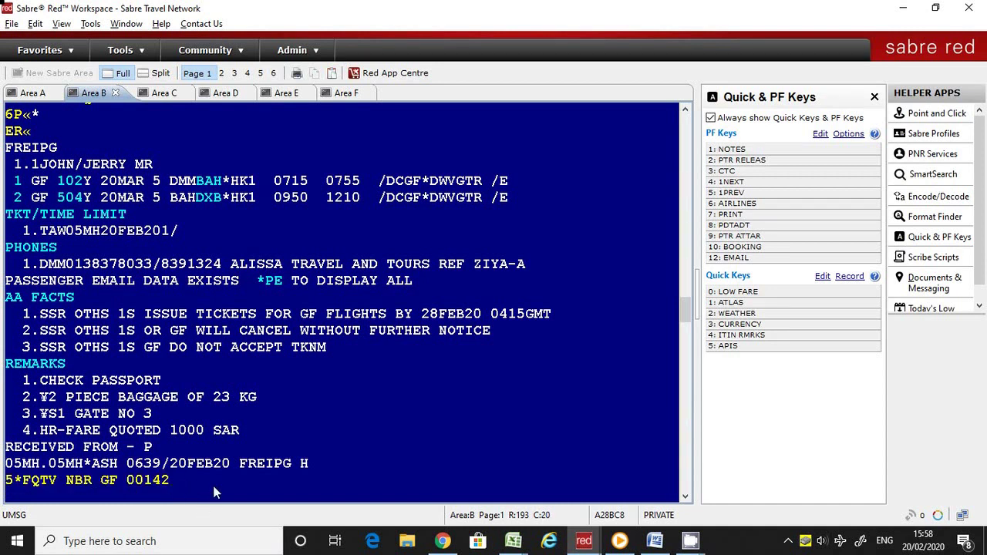
pyautogui.press('Return')
# Add a *-prefixed FQTV NBR remark with the GF frequent-flyer number, save the booking as received from P, and check the remark
pyautogui.write('5*FQTV ')
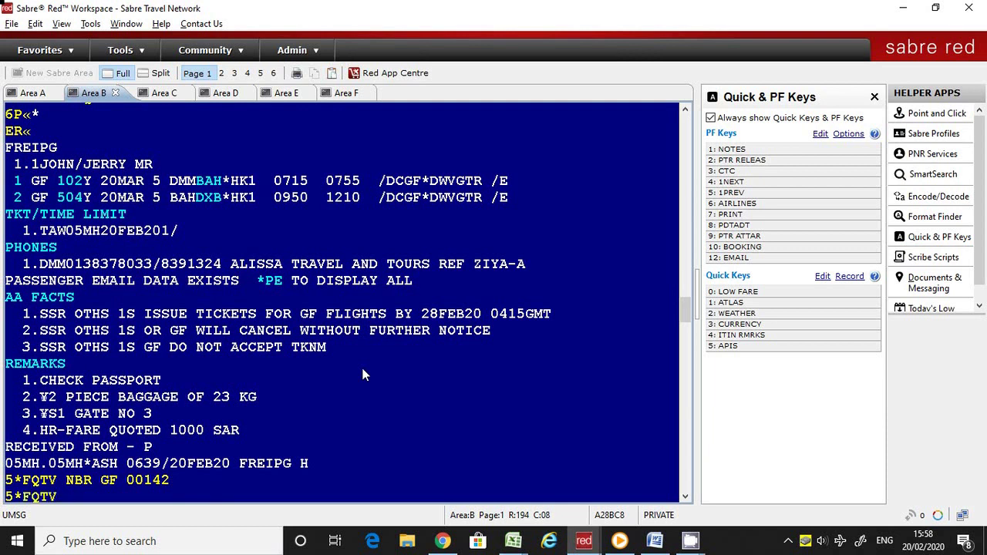
pyautogui.write('NBR GF1000')
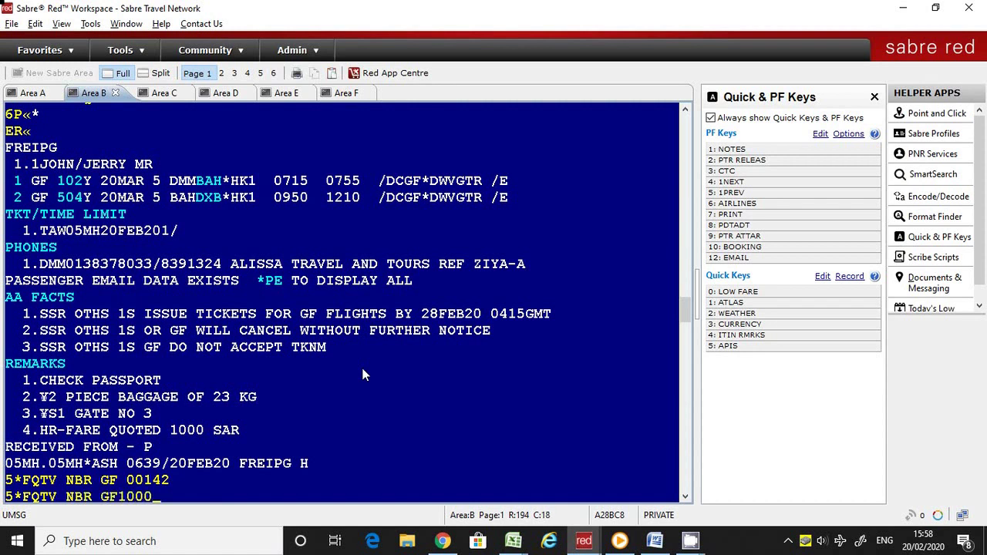
pyautogui.press('Return')
pyautogui.write('6P')
pyautogui.press('Return')
pyautogui.write('ER')
pyautogui.press('Return')
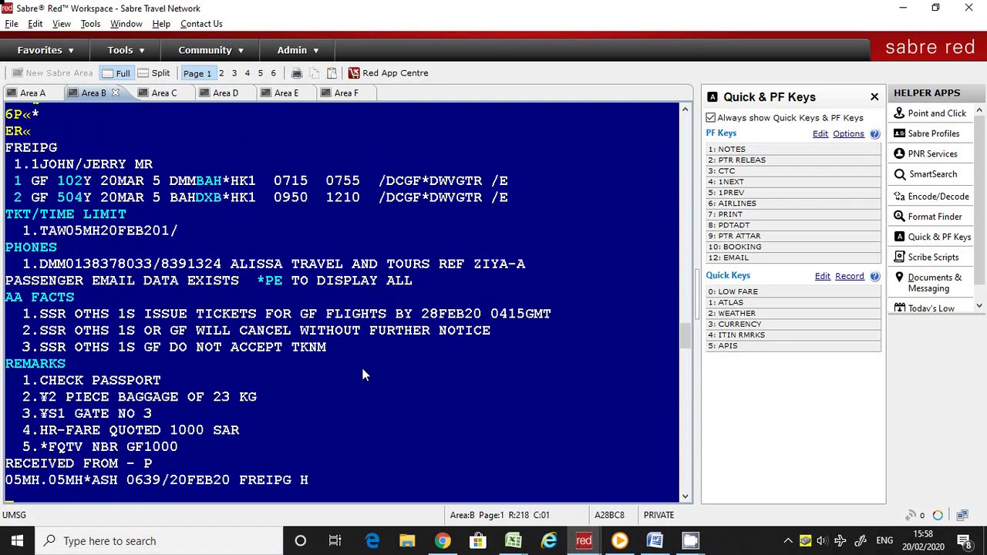
pyautogui.moveTo(49, 448); pyautogui.dragTo(213, 455)
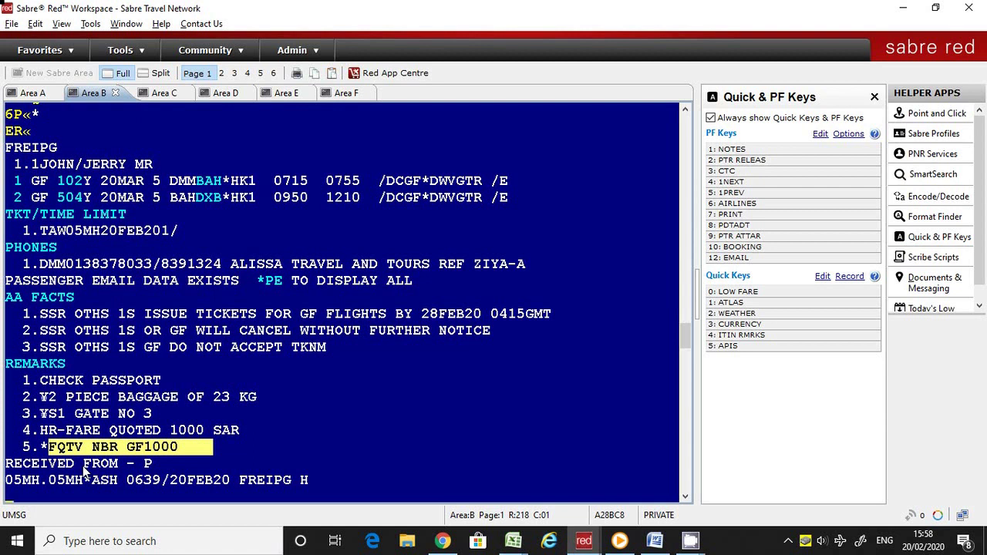
pyautogui.moveTo(49, 451); pyautogui.dragTo(202, 447)
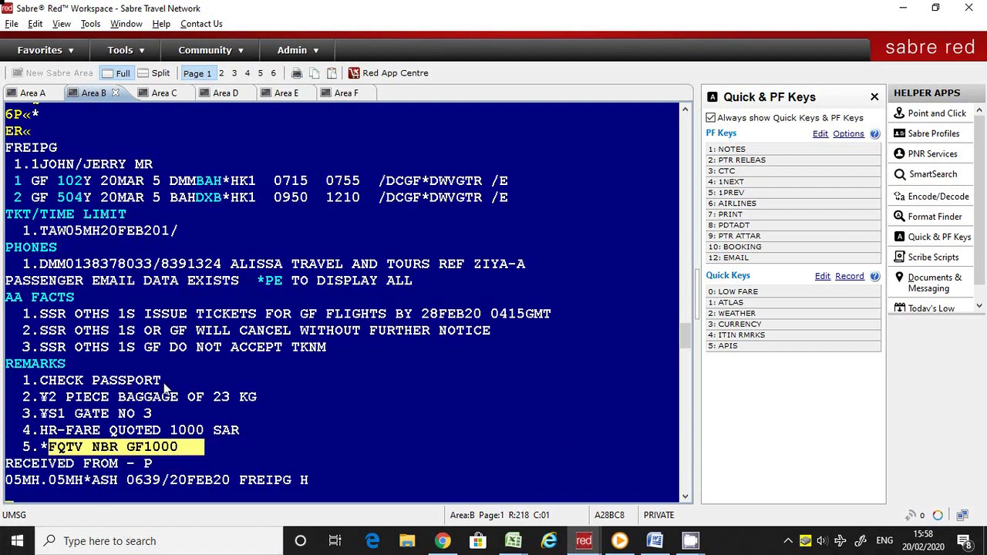